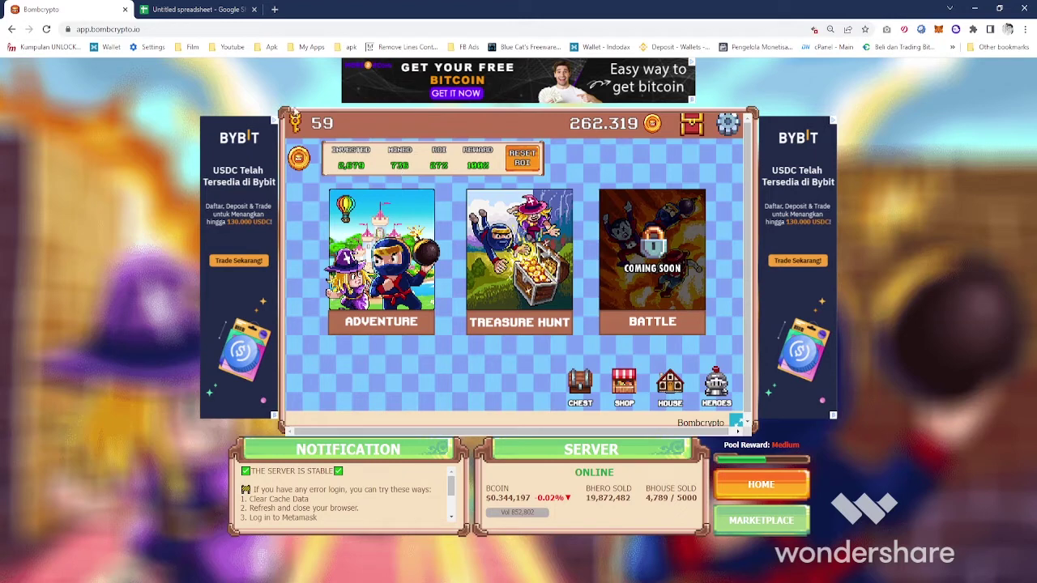
- Switch to the Google Sheets spreadsheet and enlarge the page for easier reading
click(205, 11)
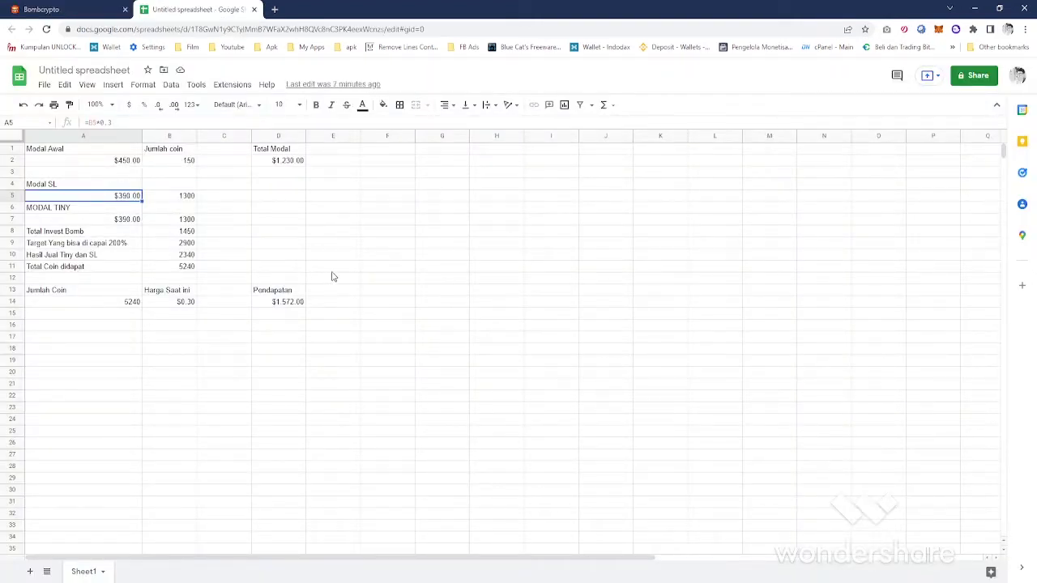
key(ctrl+plus)
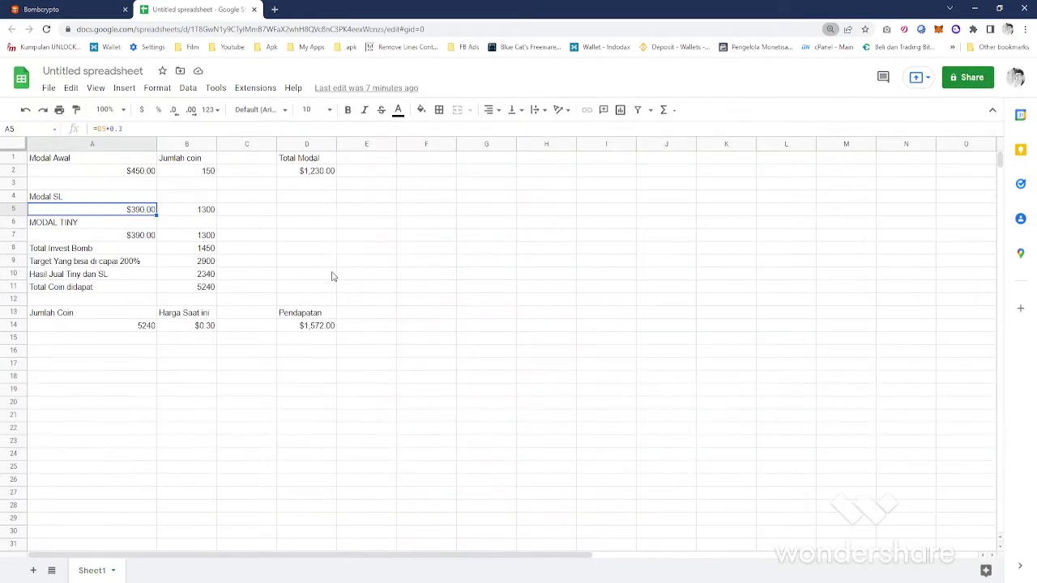
key(ctrl+plus)
key(ctrl+plus)
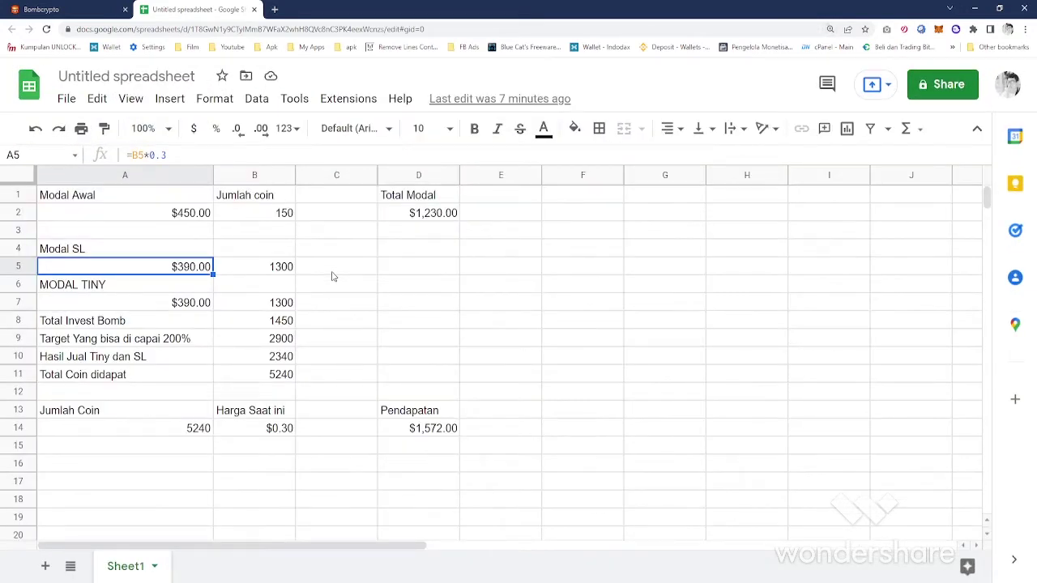
key(ctrl+plus)
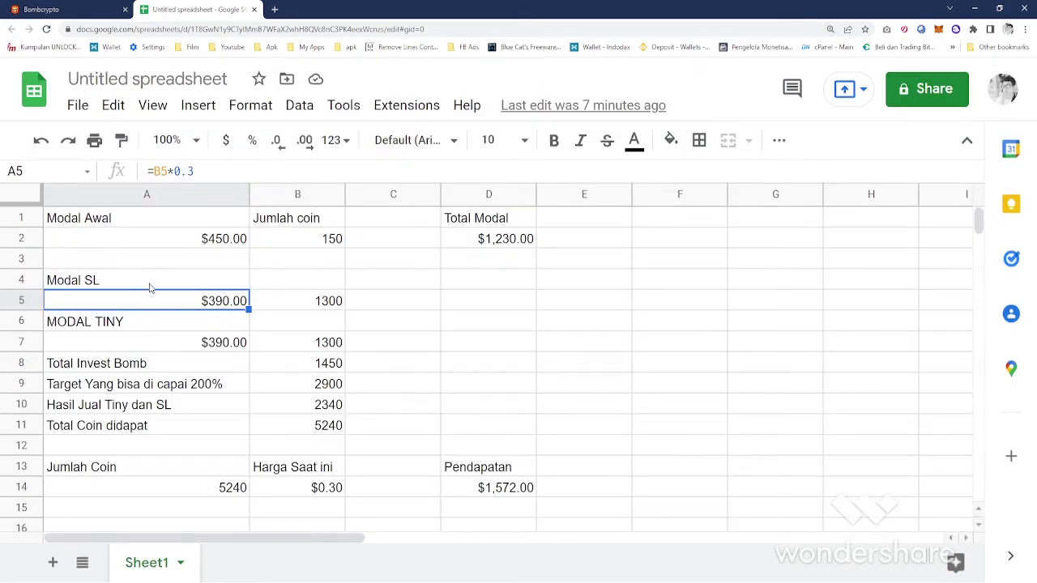
- Examine the Modal Awal formula in A2 and the Jumlah coin value in B2
click(135, 222)
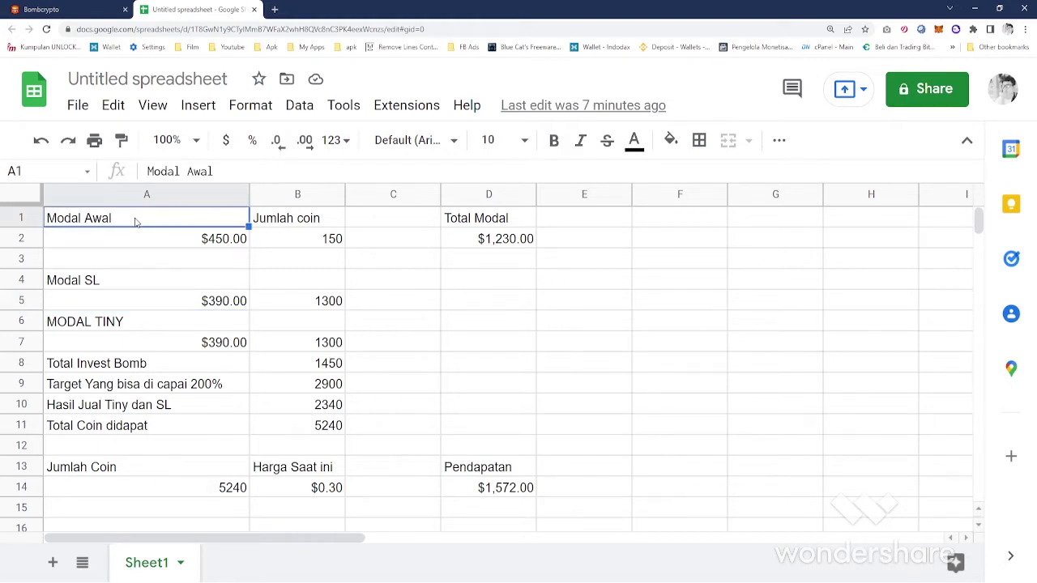
click(197, 245)
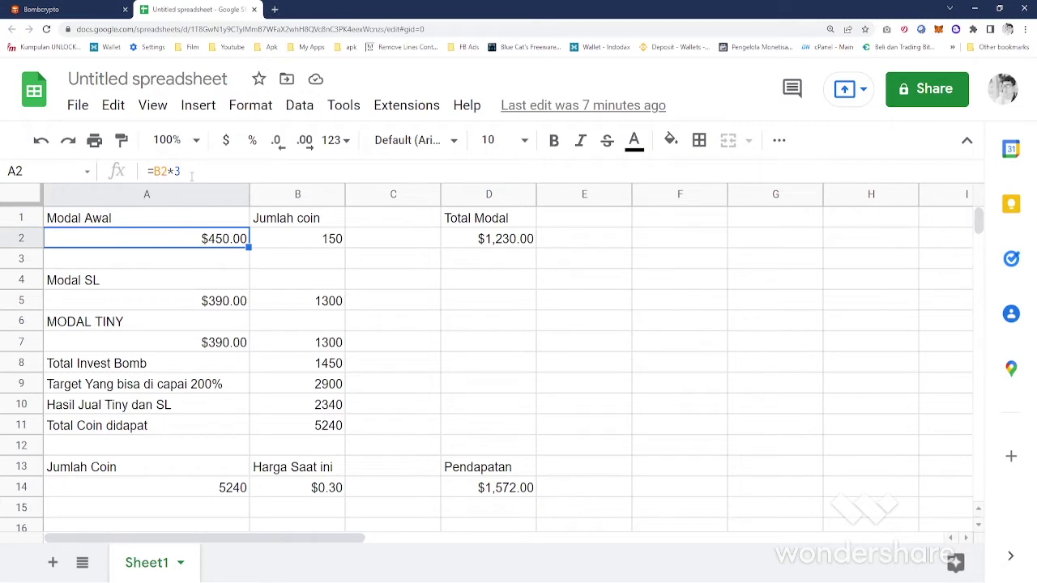
click(314, 246)
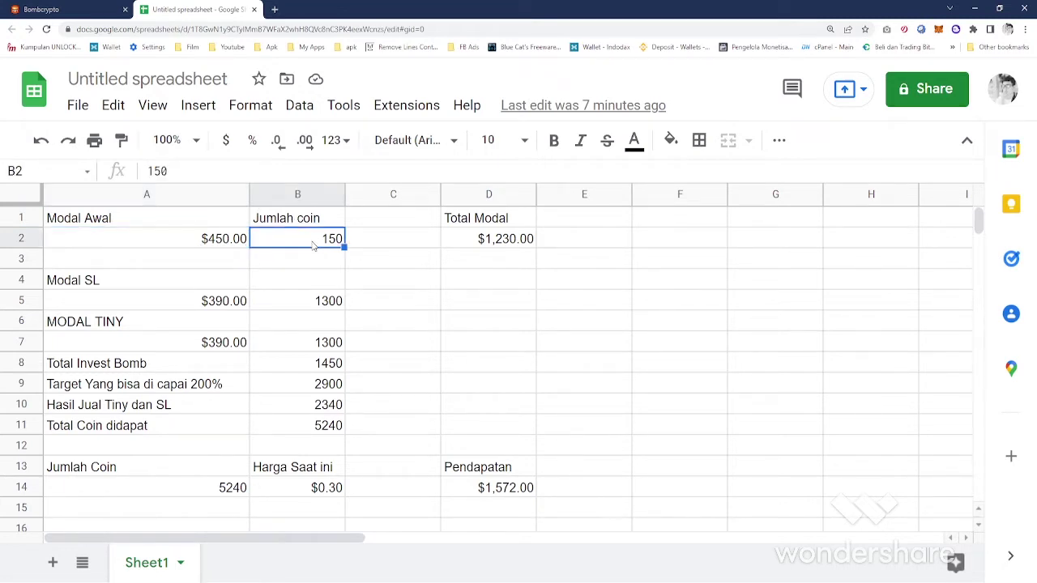
click(181, 177)
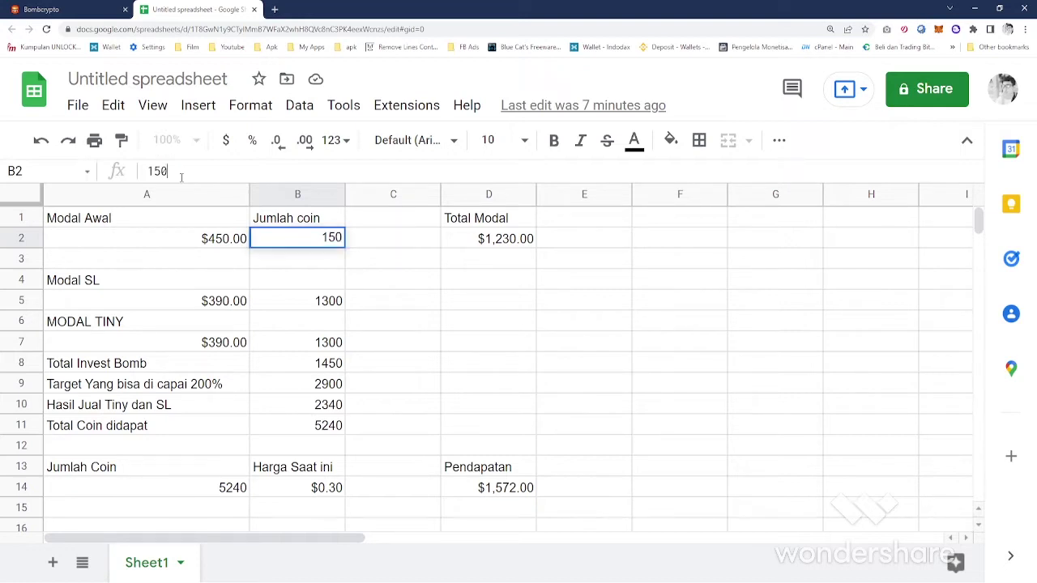
click(305, 261)
click(313, 242)
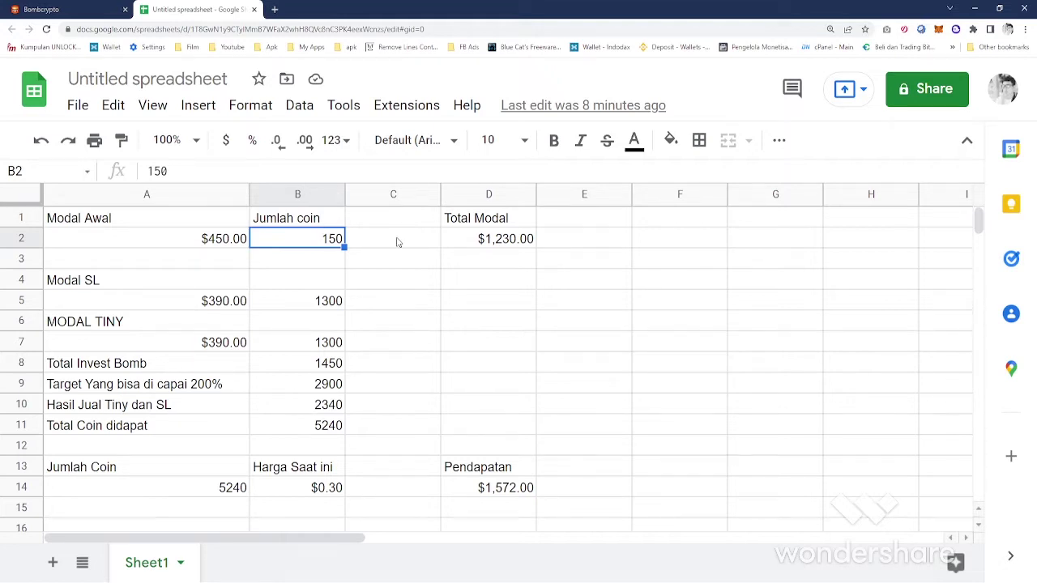
click(231, 241)
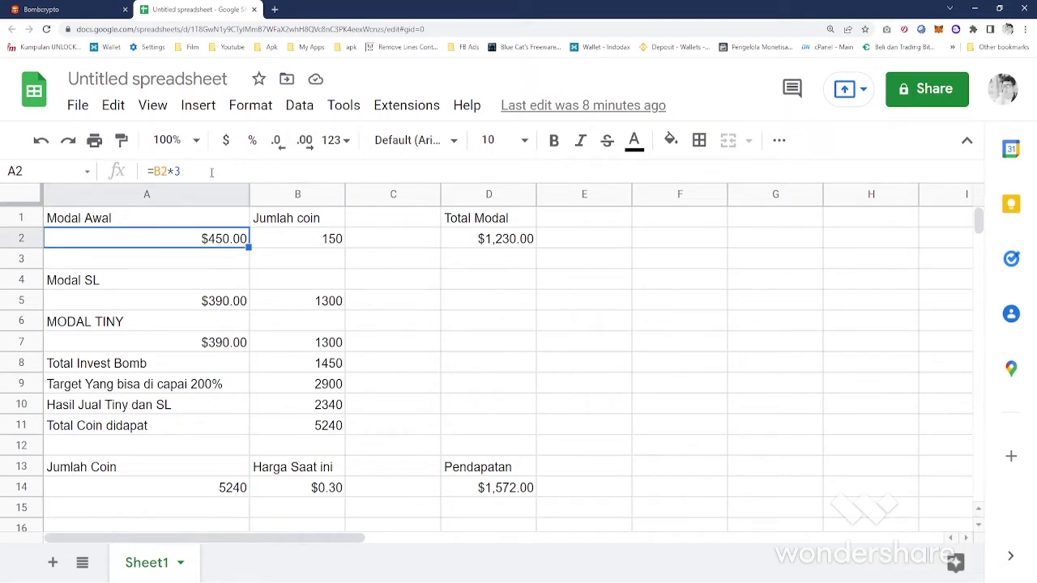
click(320, 250)
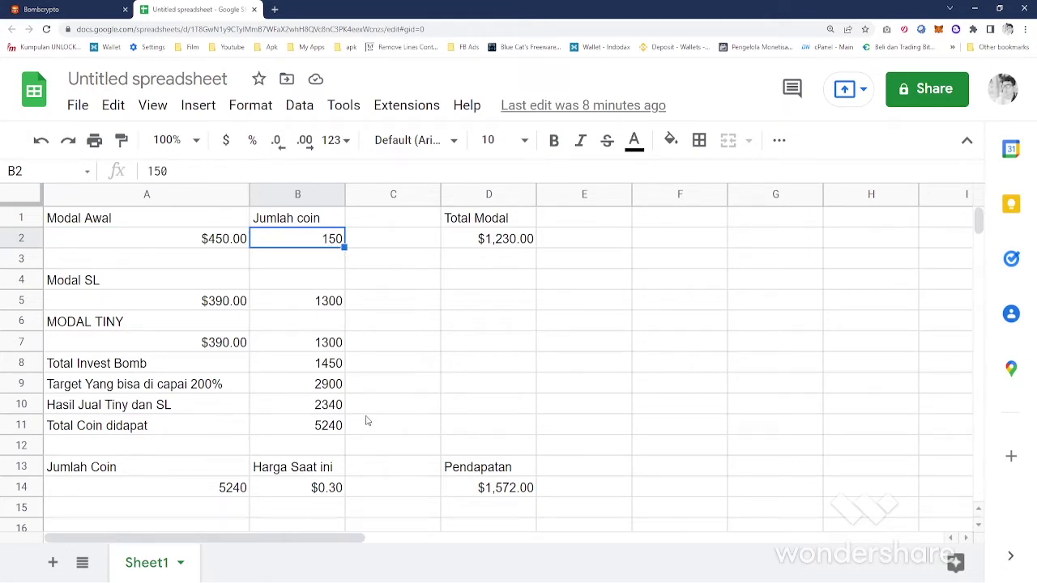
- Enter the formula =300*0.3 in cell F3
click(657, 258)
text(=)
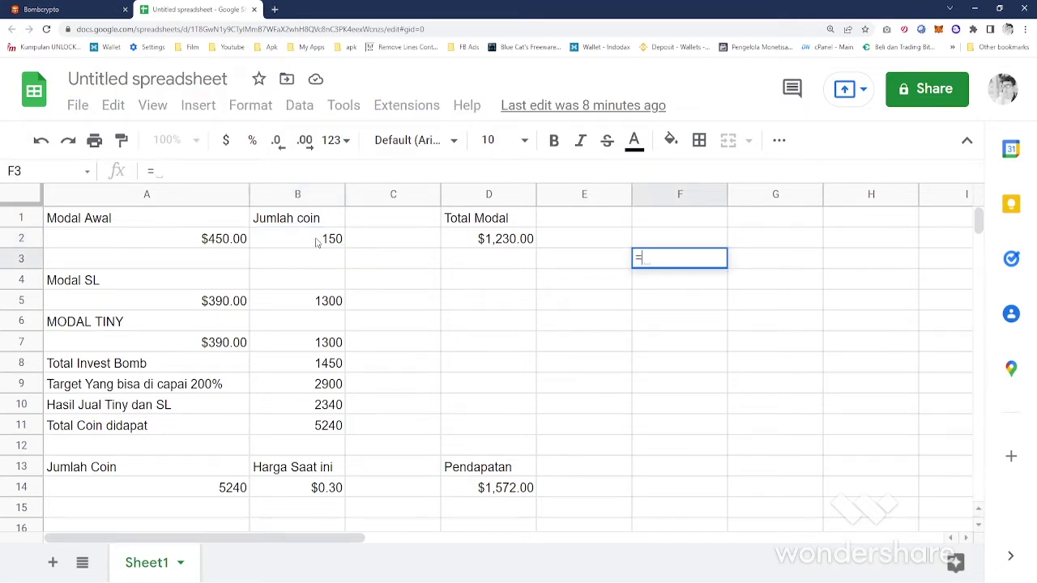
click(318, 243)
key(BackSpace)
key(BackSpace)
text(30)
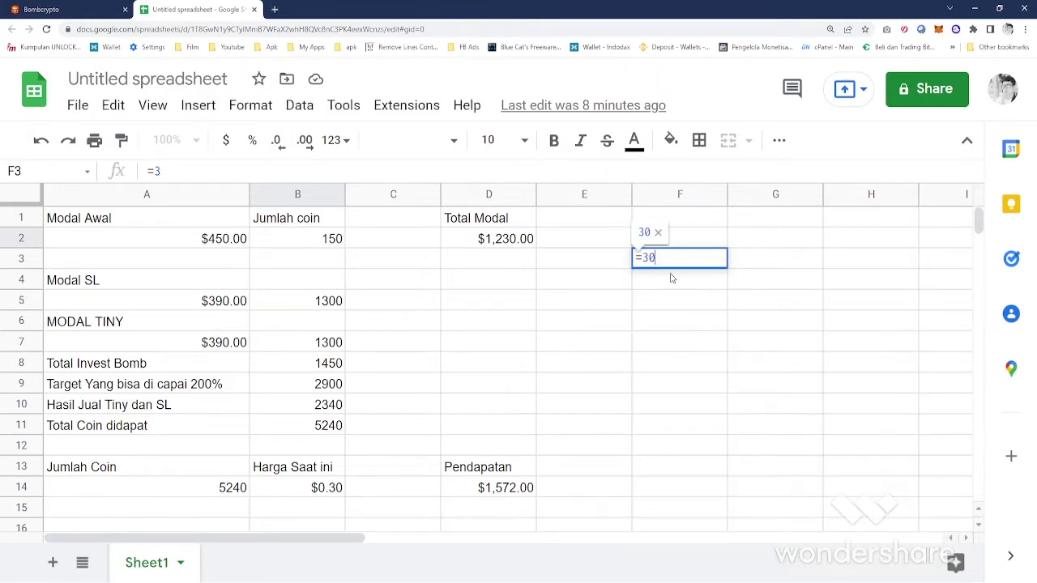
text(0&)
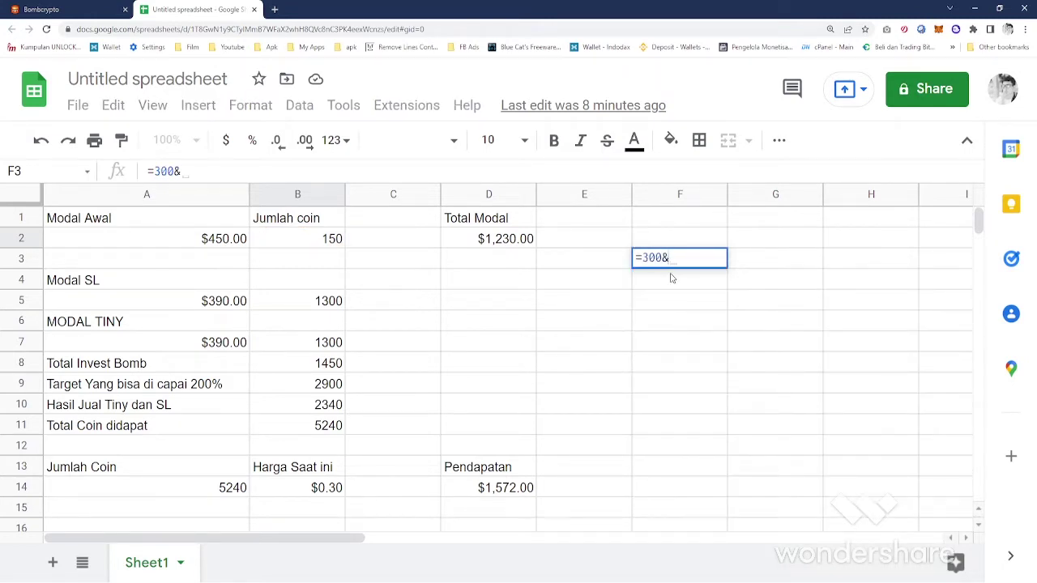
key(BackSpace)
text(*0.3)
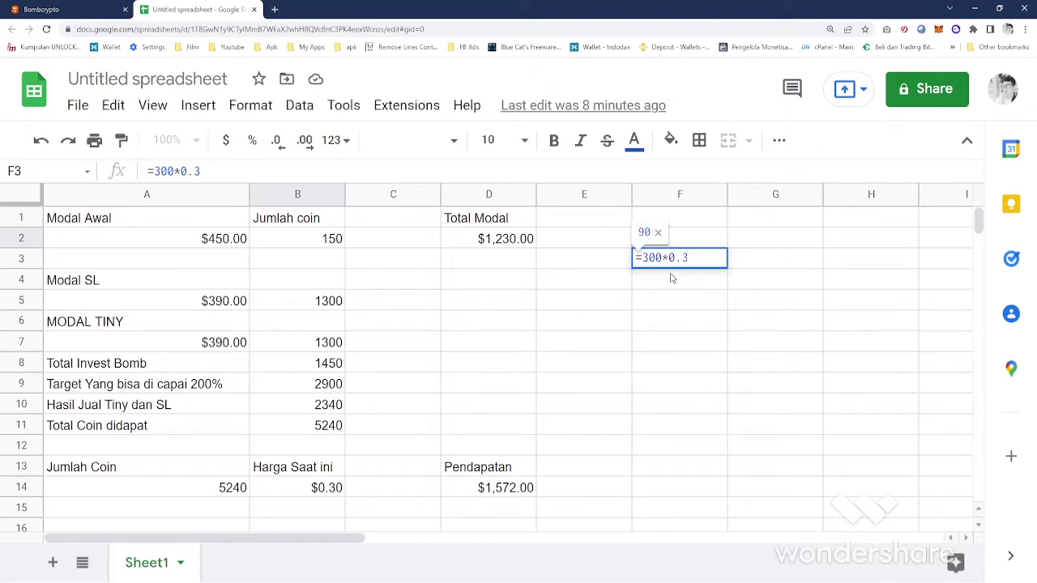
key(Return)
key(Up)
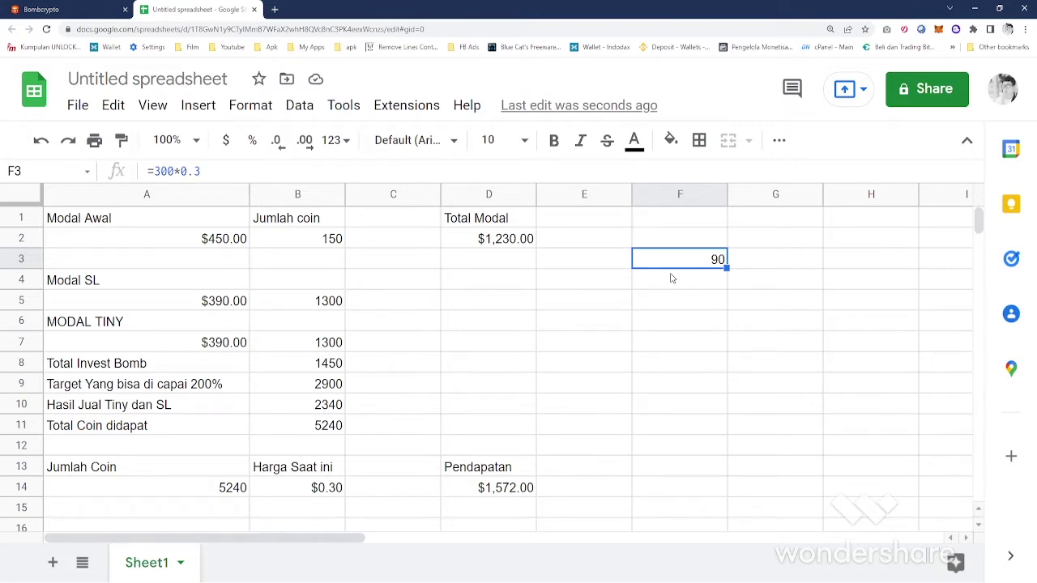
- Check the Modal Awal row, then change the formula in F3 to =1500*0.3
click(234, 245)
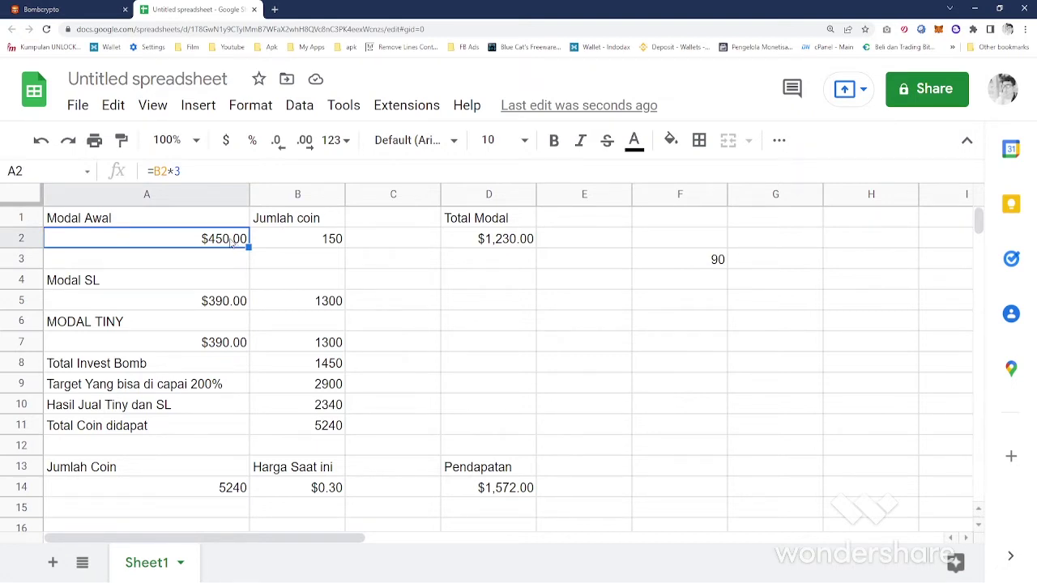
click(332, 249)
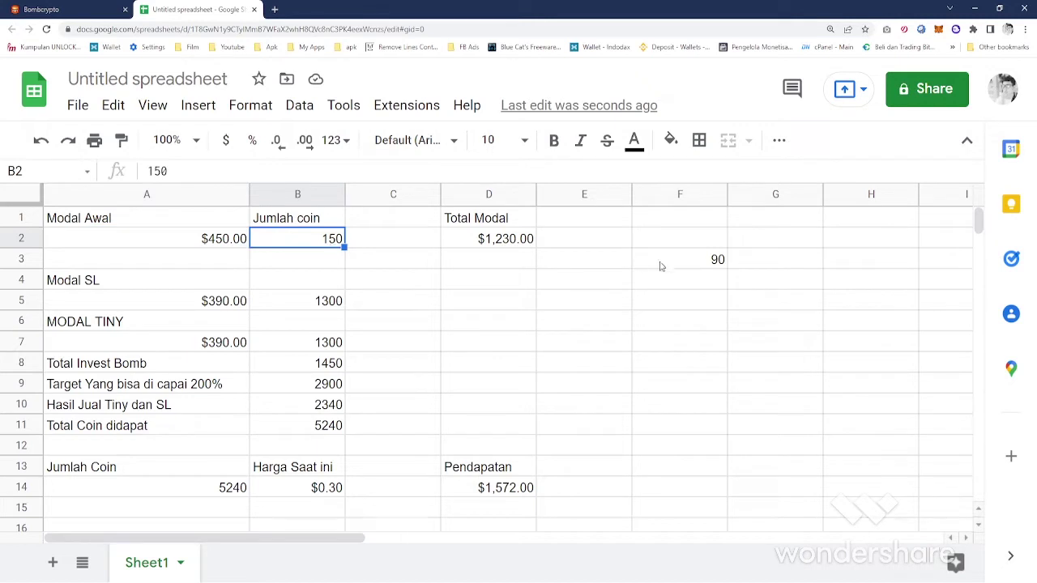
click(695, 260)
double_click(693, 258)
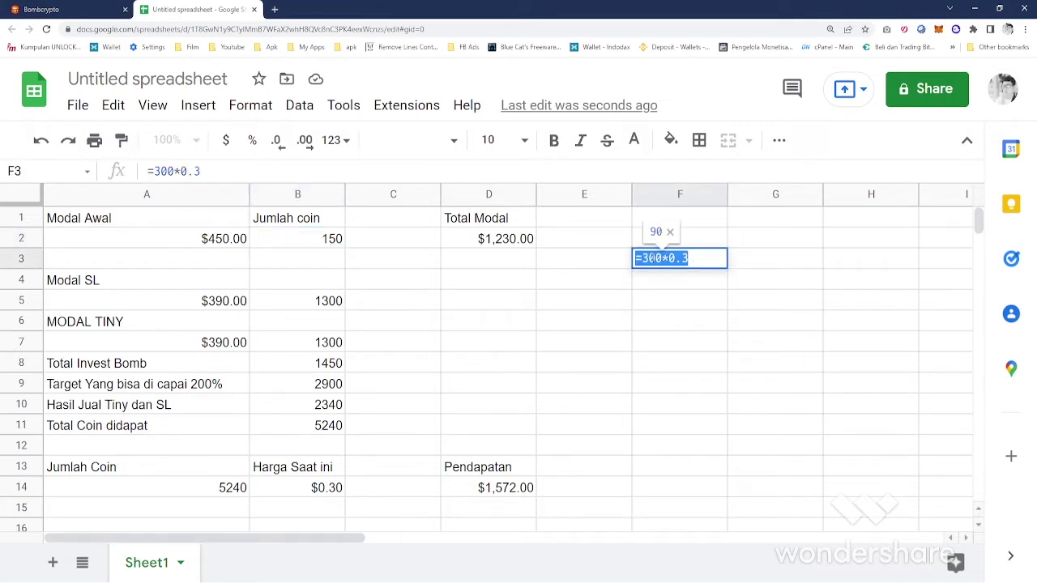
click(657, 258)
key(BackSpace)
key(BackSpace)
text(159)
key(BackSpace)
text(0)
key(Return)
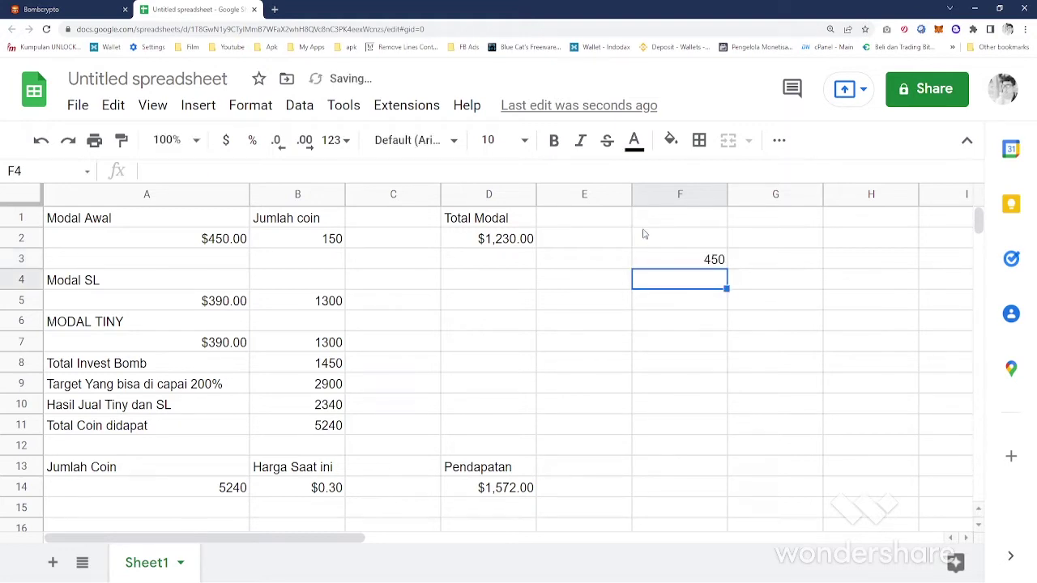
key(Up)
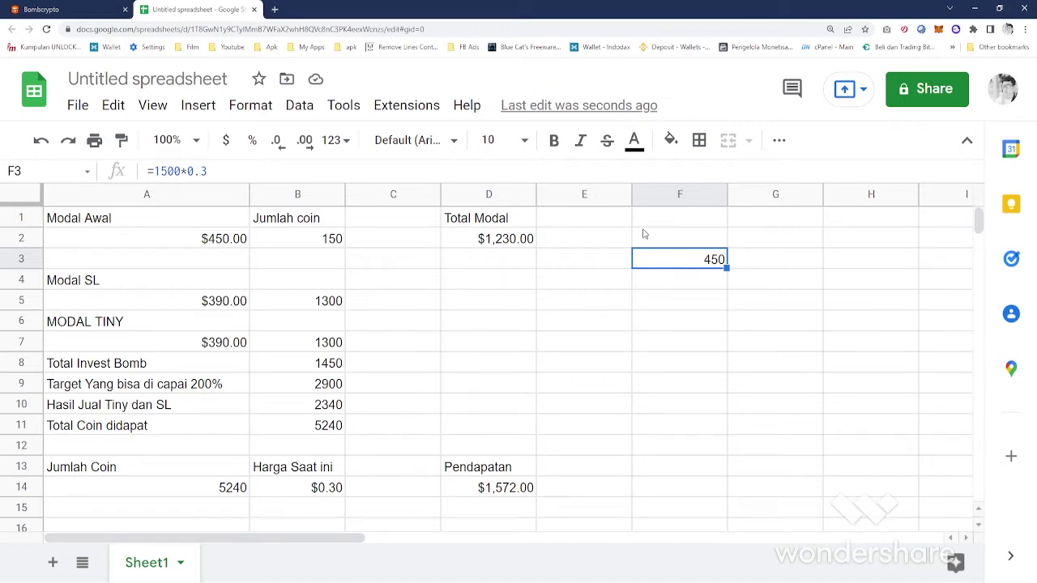
key(Left)
key(Left)
key(Right)
key(Right)
key(Left)
key(Left)
key(Left)
key(Left)
key(Right)
key(Right)
key(Right)
key(Right)
key(Right)
key(Left)
key(Left)
key(Left)
key(Left)
key(Left)
key(Left)
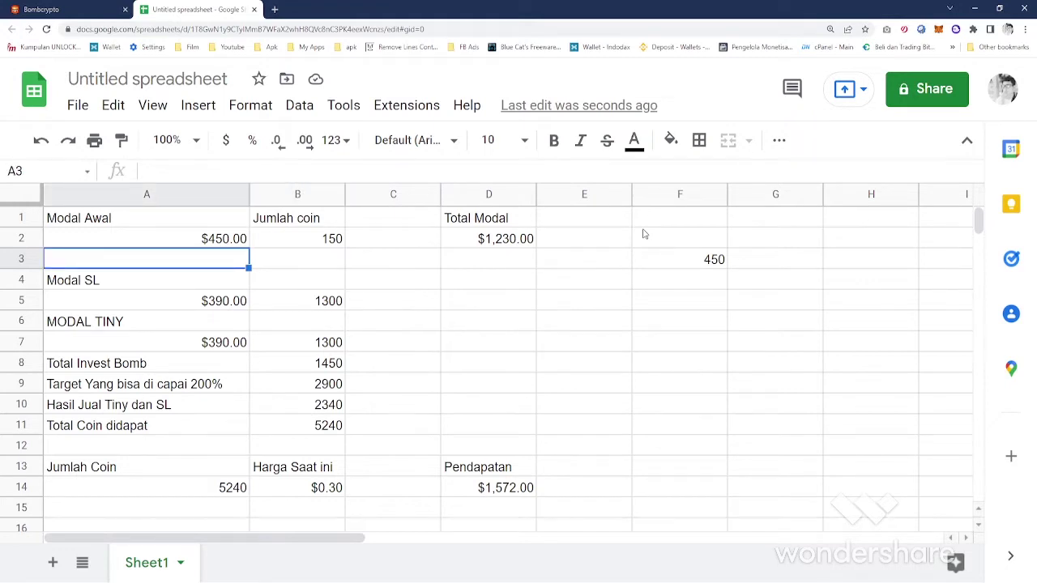
- Examine the Modal SL and MODAL TINY amounts in A5 and A7, including the SL coin count in B5
key(Down)
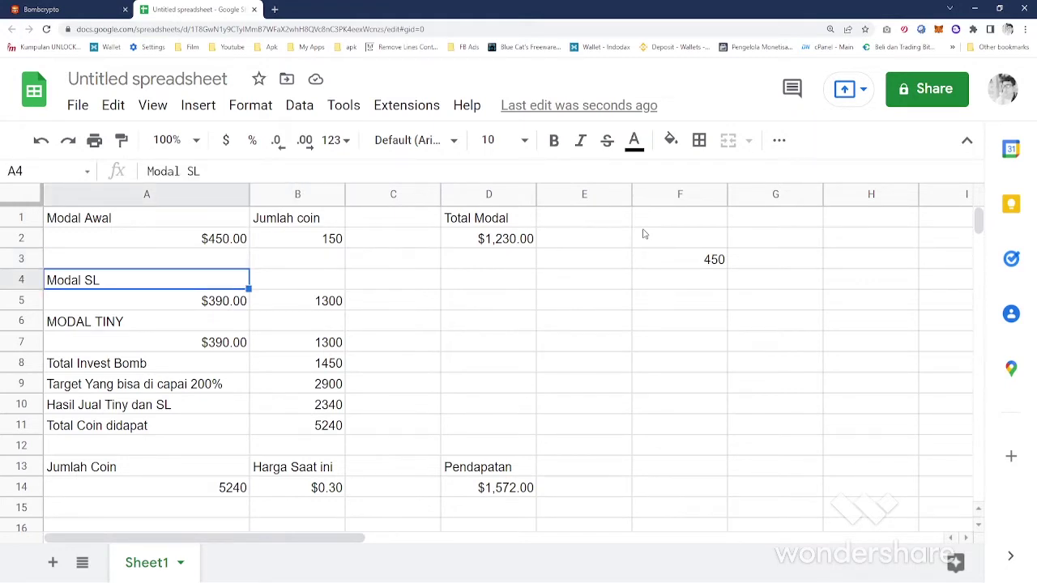
key(Down)
key(Down)
key(Down)
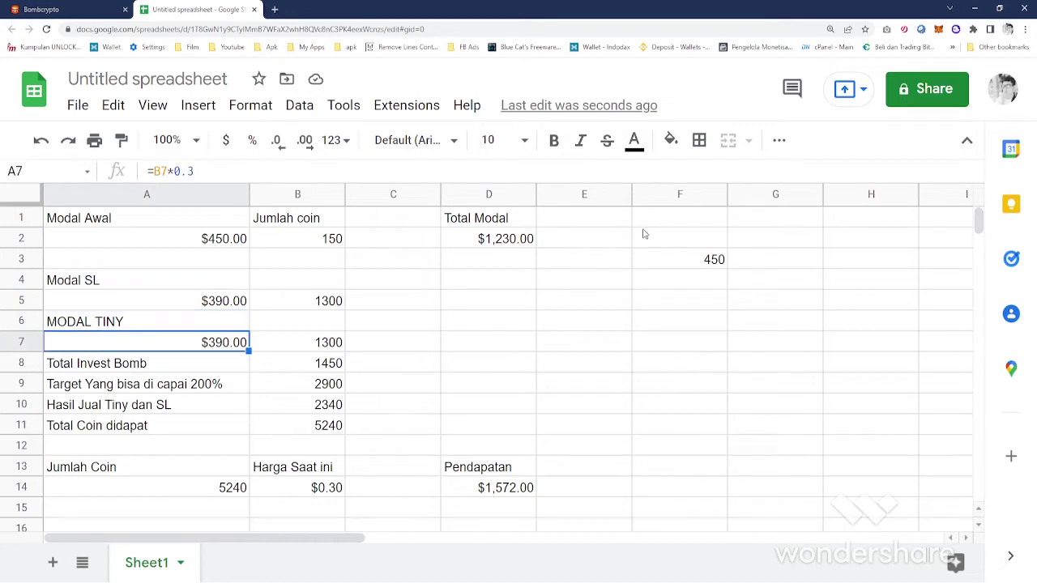
key(Up)
key(Up)
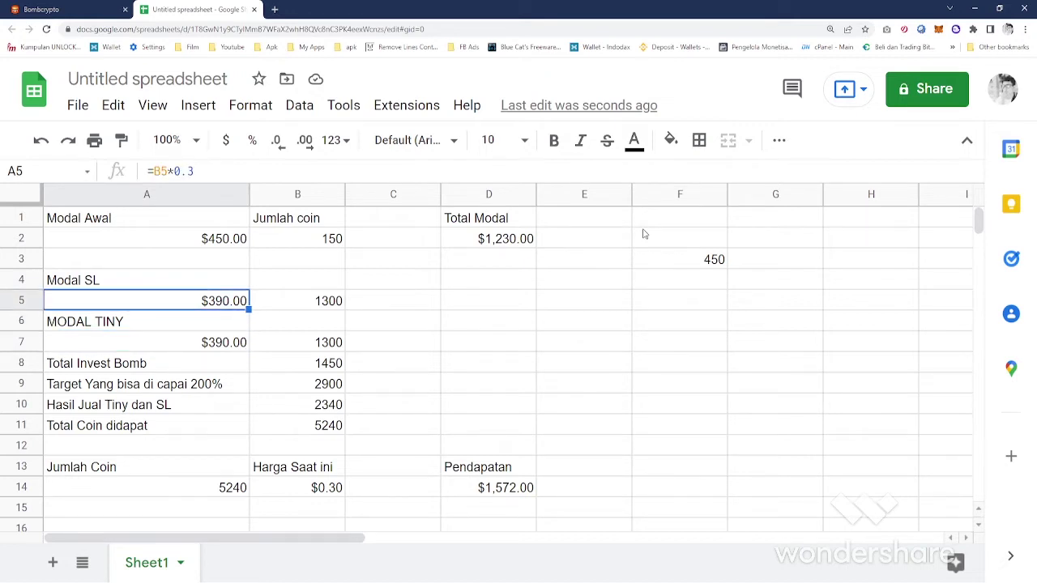
key(Down)
key(Down)
key(Up)
key(Up)
key(Right)
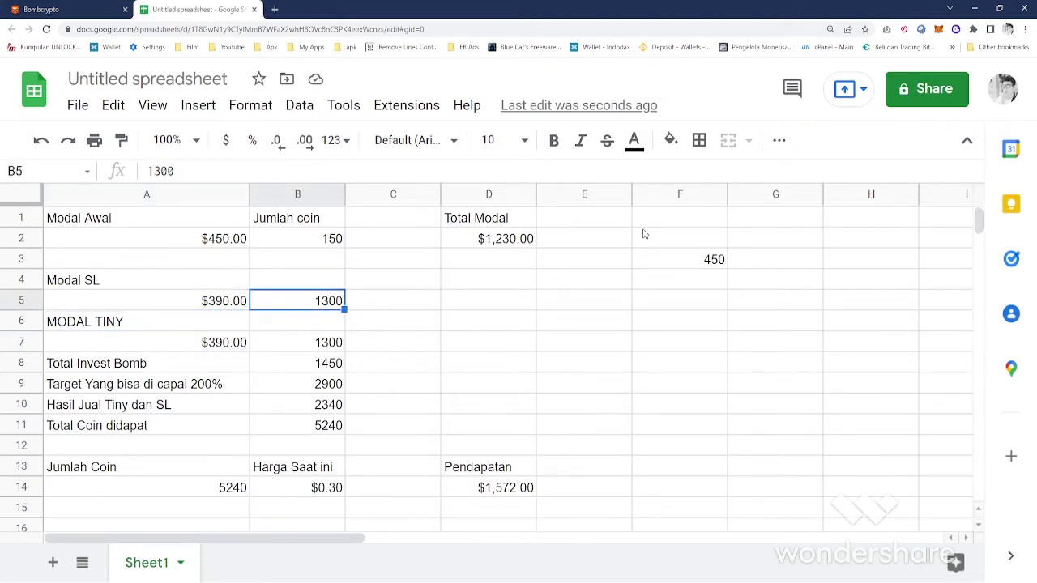
key(Left)
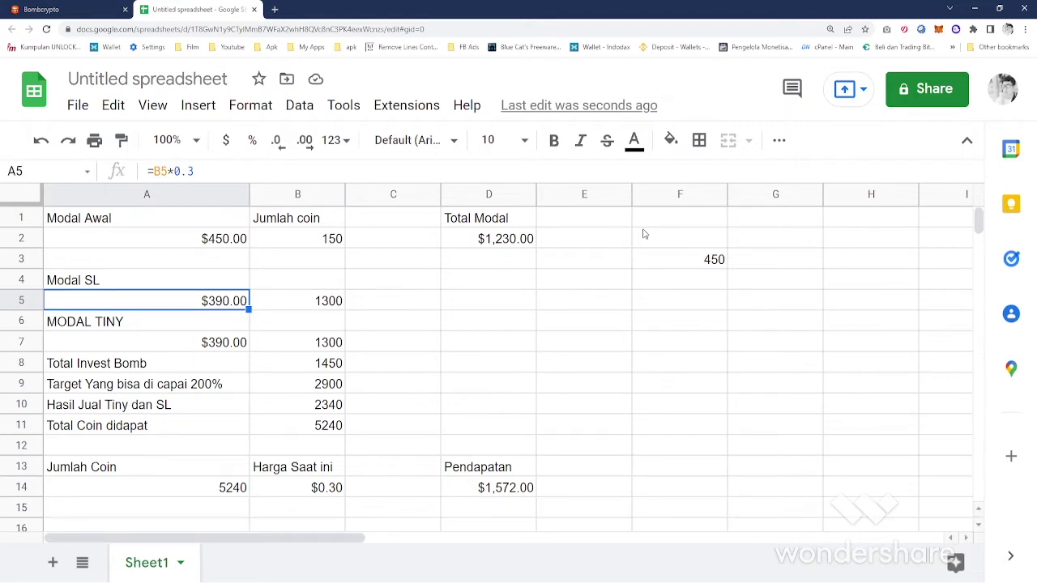
key(Down)
key(Down)
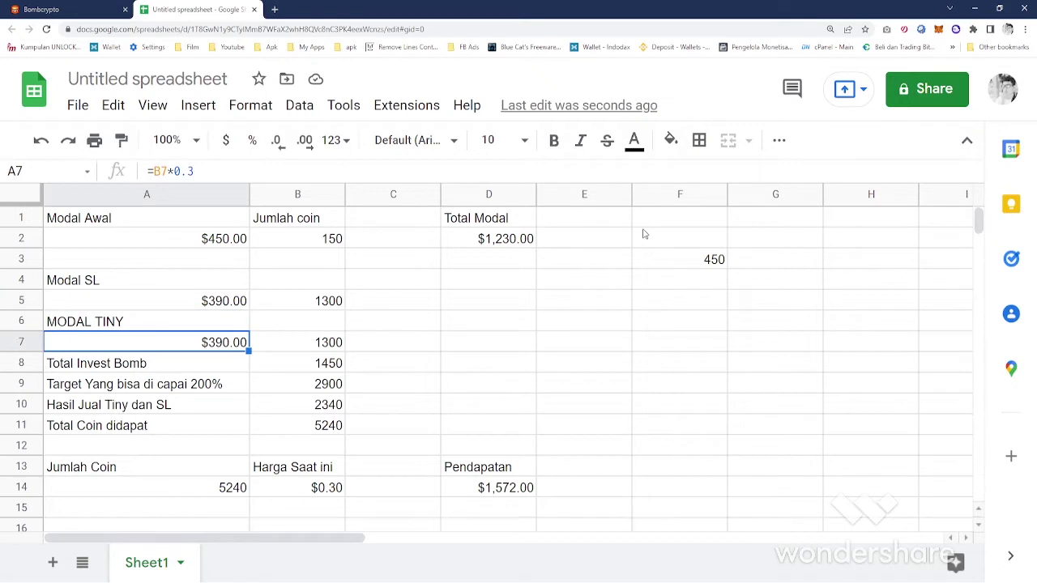
key(Up)
key(Up)
key(Down)
key(Down)
- Review the Modal Awal formula in A2 and the Total Modal formula in D2
key(Up)
key(Up)
key(Up)
key(Up)
key(Up)
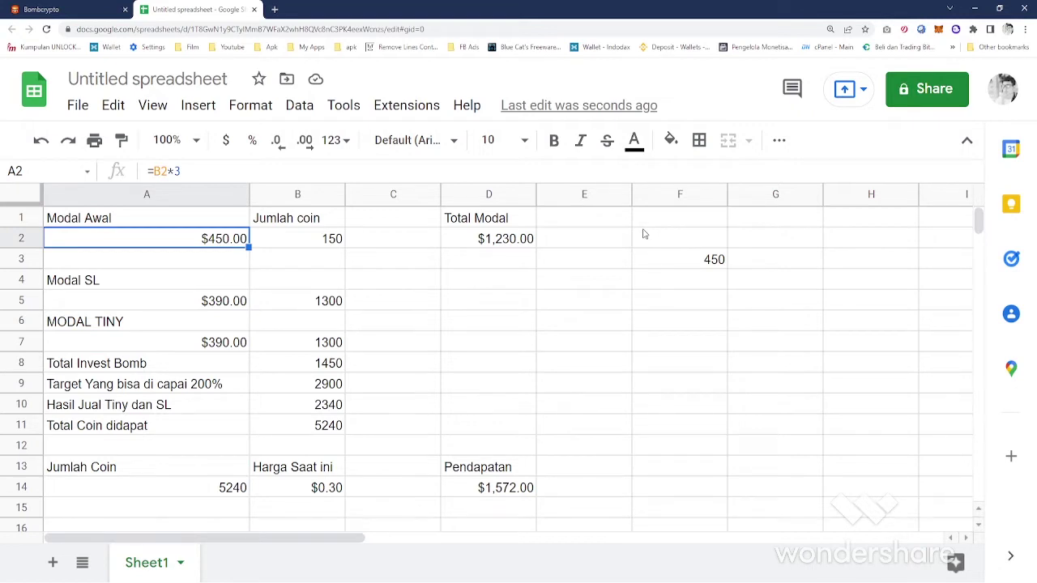
key(Right)
key(Right)
key(Right)
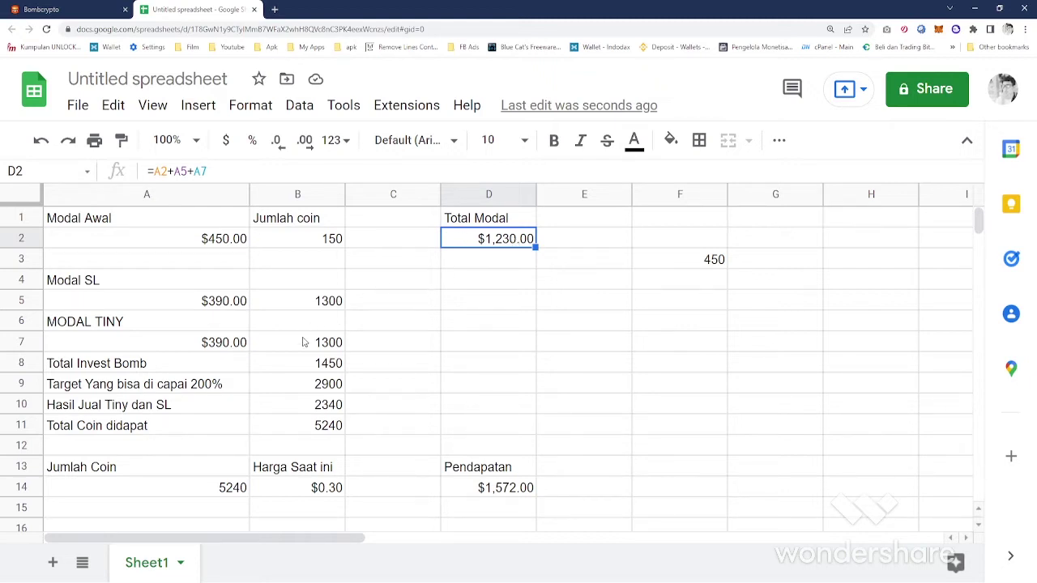
- Examine the Total Invest Bomb row against the SL and Tiny coin counts in B5 and B7
click(153, 370)
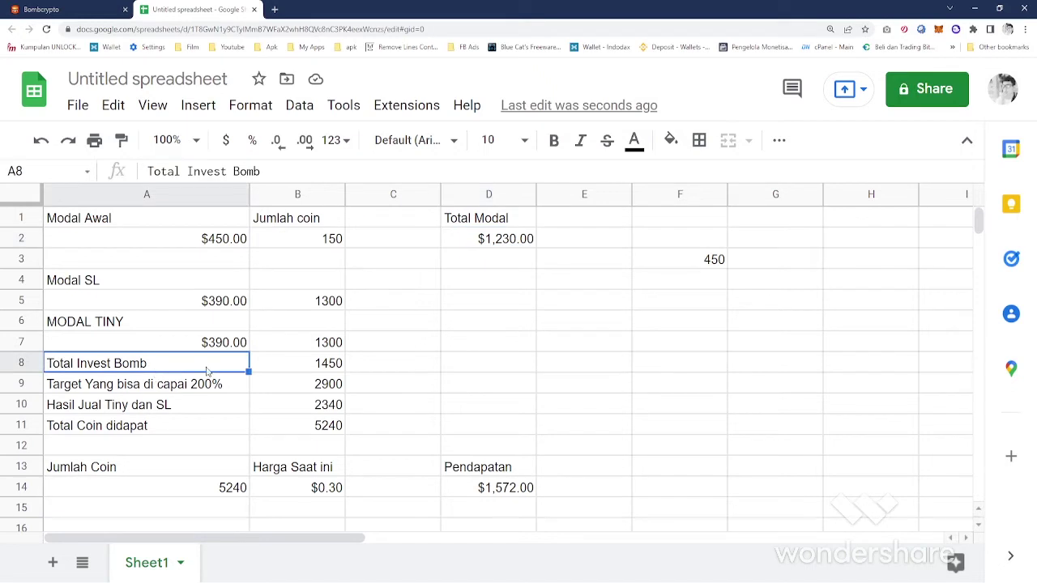
click(324, 370)
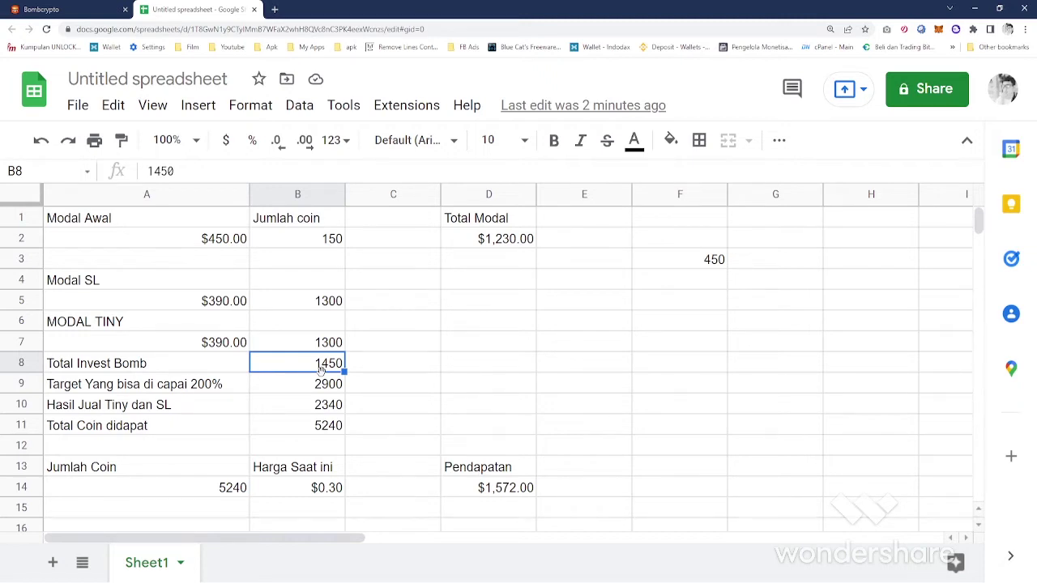
click(314, 305)
click(327, 349)
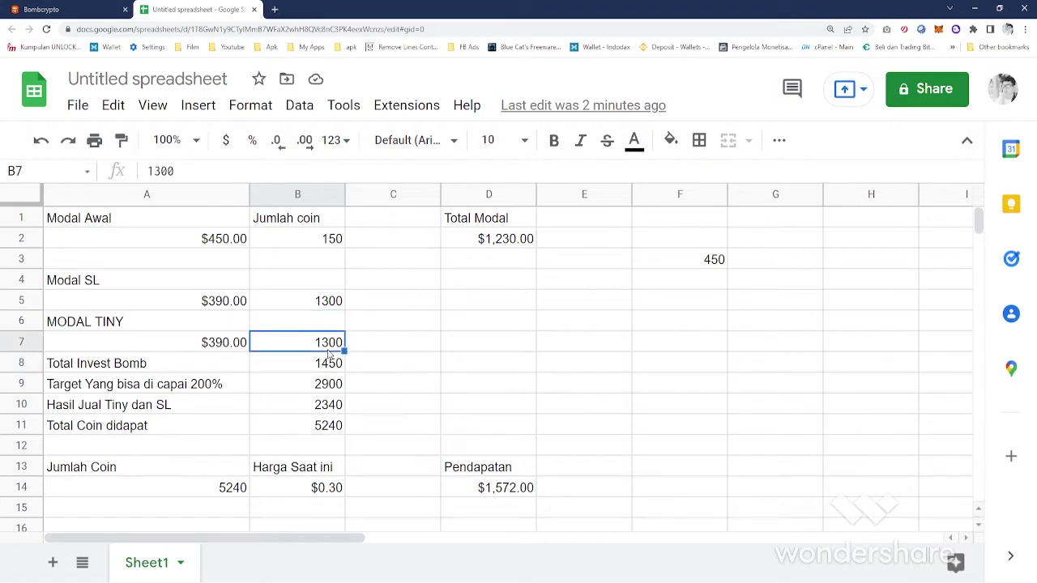
click(338, 305)
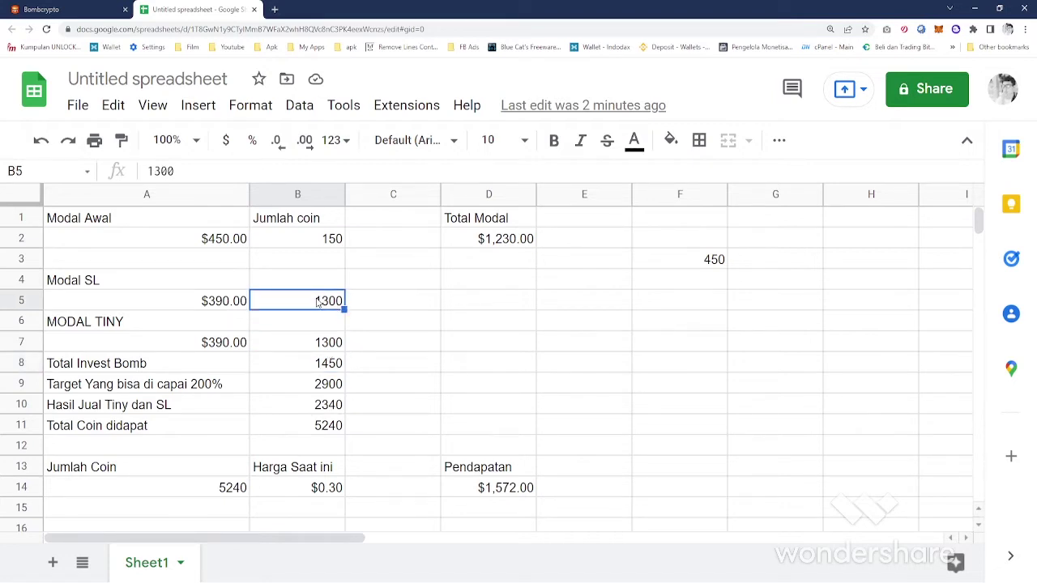
click(315, 345)
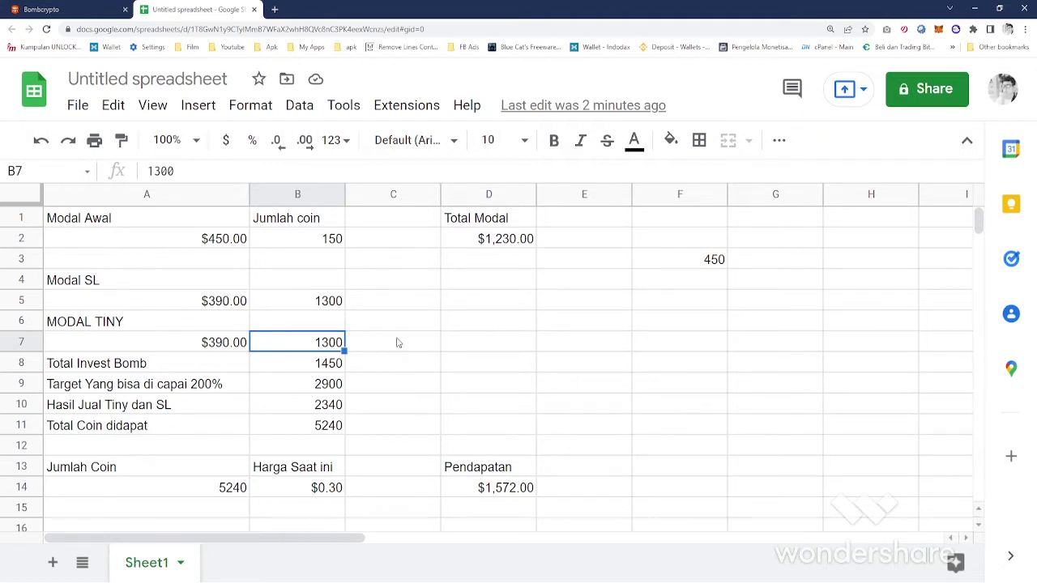
- Compare the SL and Tiny coin counts in B5:B7 with the initial coin count in B2 and Total Invest Bomb in B8
click(339, 306)
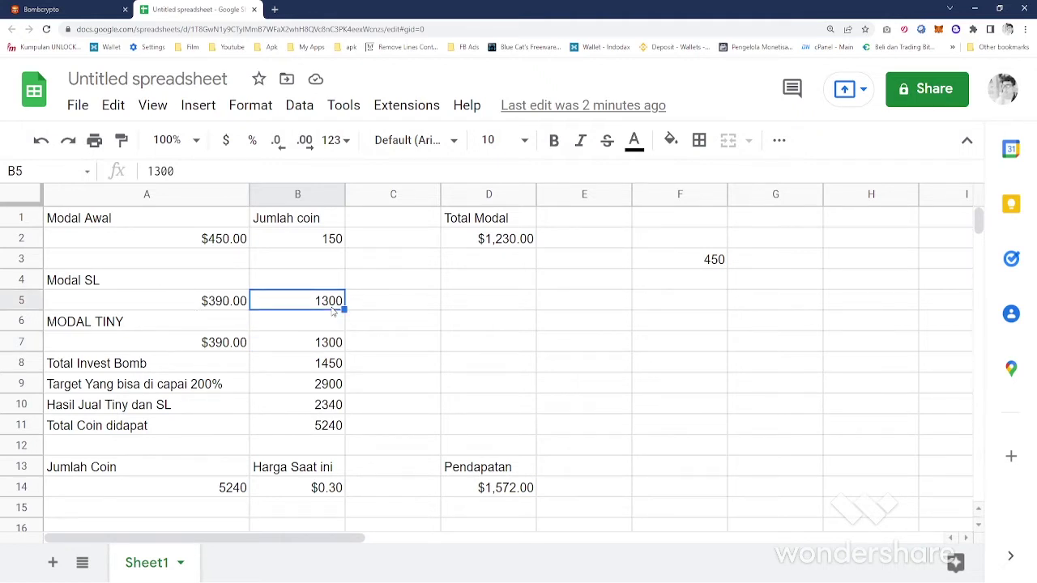
key(shift+Down)
key(shift+Down)
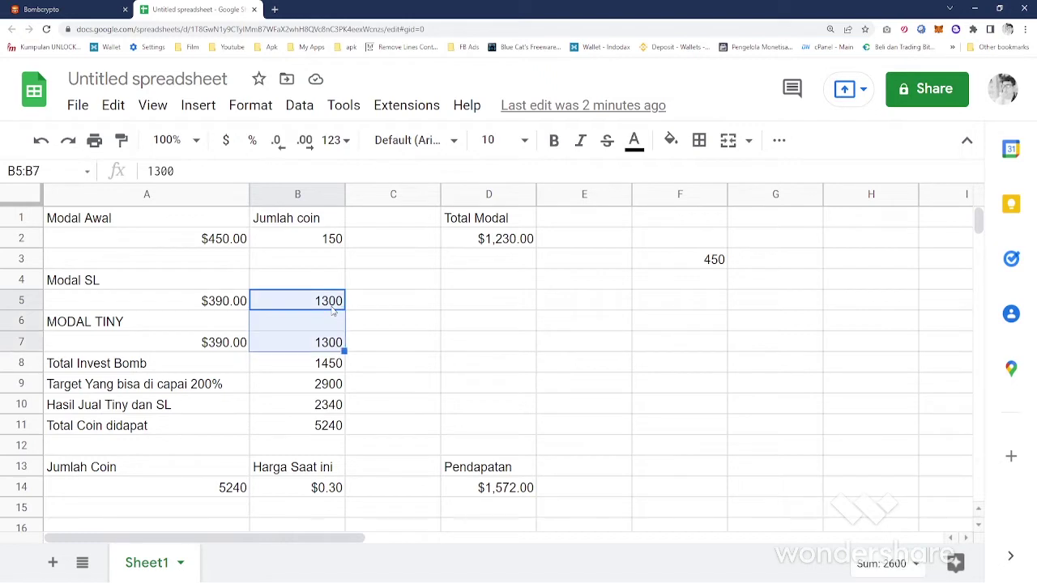
key(Up)
key(Up)
key(Up)
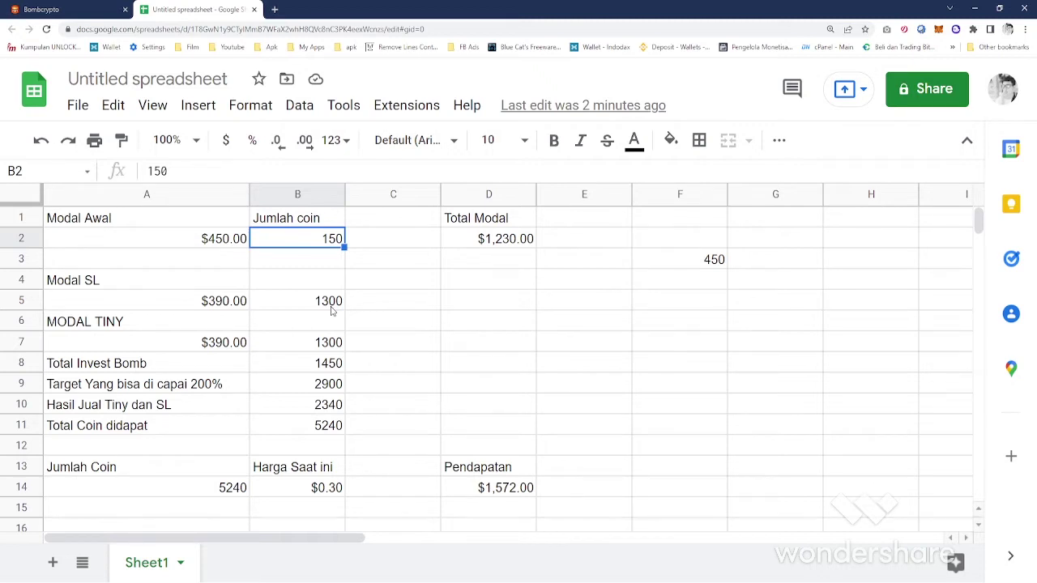
key(Down)
key(Down)
key(Down)
key(Down)
key(Down)
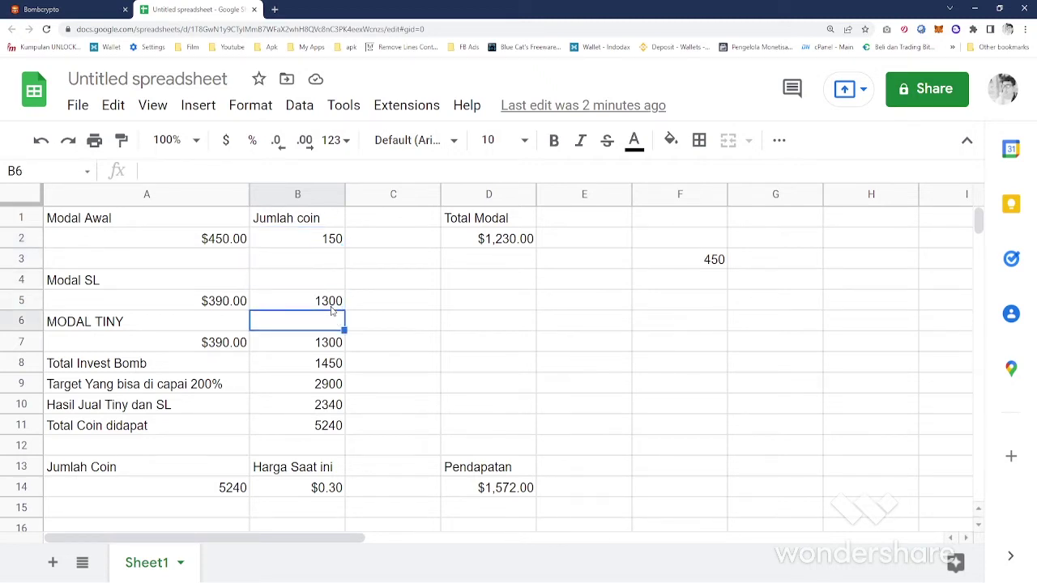
key(Down)
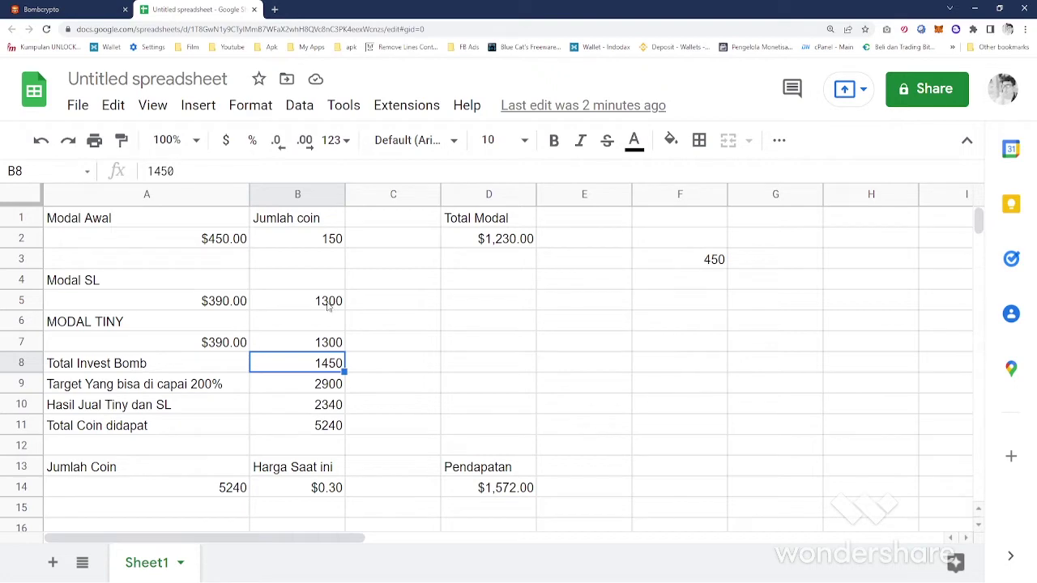
- Check the invested figure in the Bombcrypto game, then return to the spreadsheet and inspect the 200% target in B9
click(72, 9)
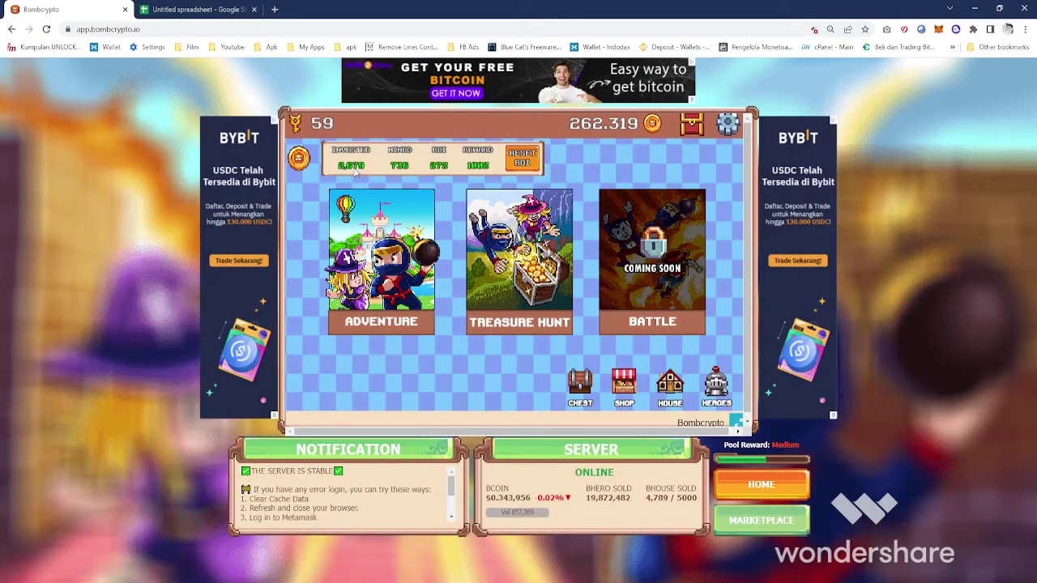
click(171, 13)
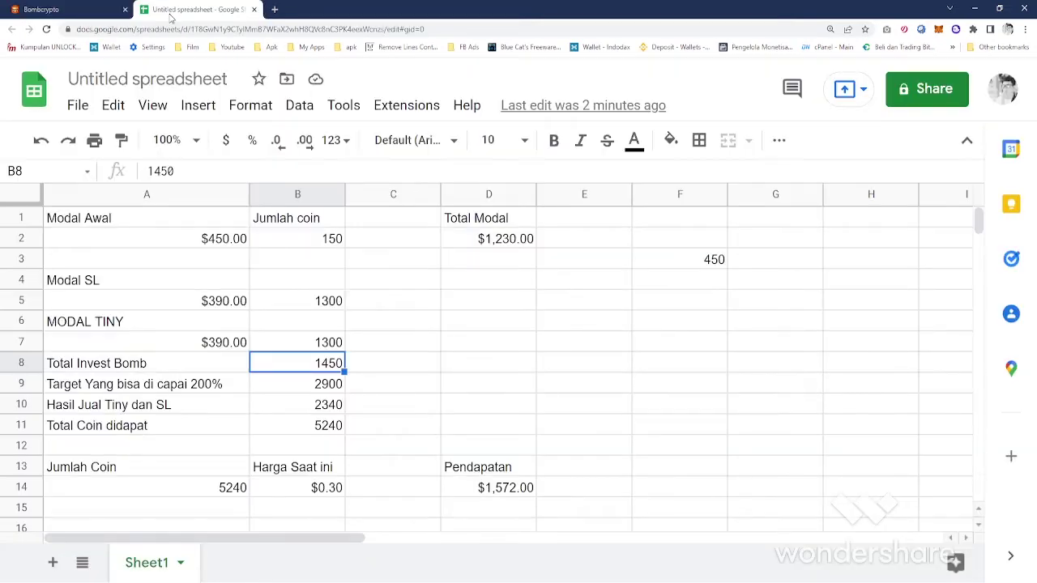
click(218, 385)
click(310, 389)
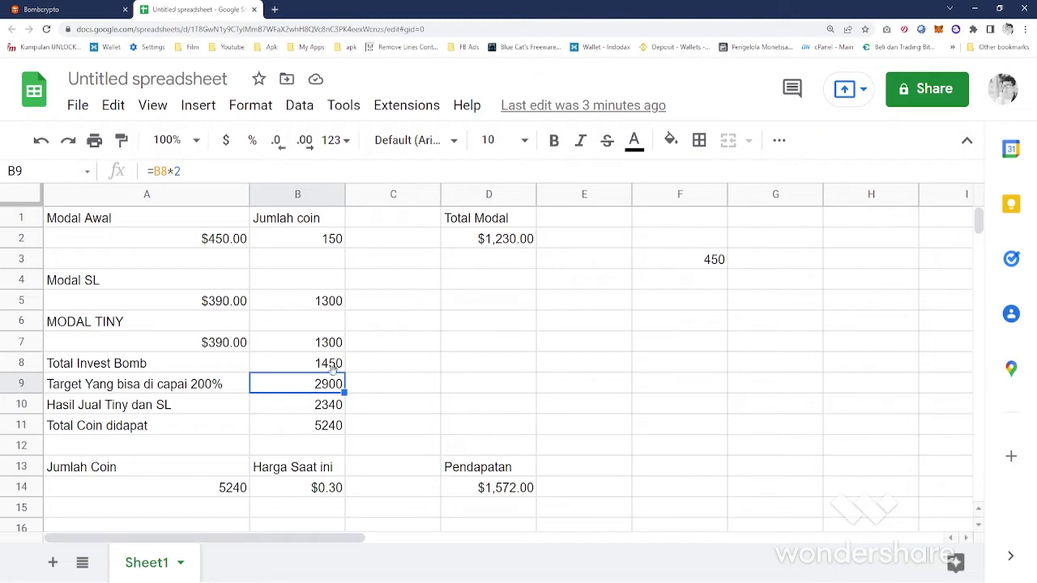
- Change the target formula in B9 to =B8*3
click(336, 368)
click(335, 383)
click(202, 174)
key(BackSpace)
text(3)
key(Return)
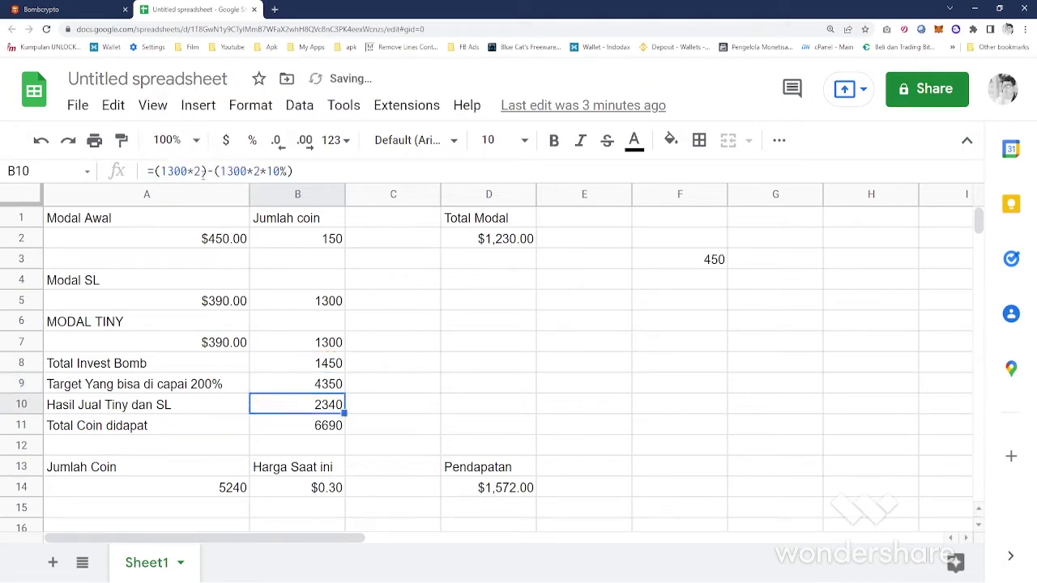
- Set the target formula in B9 back to =B8*2
key(Up)
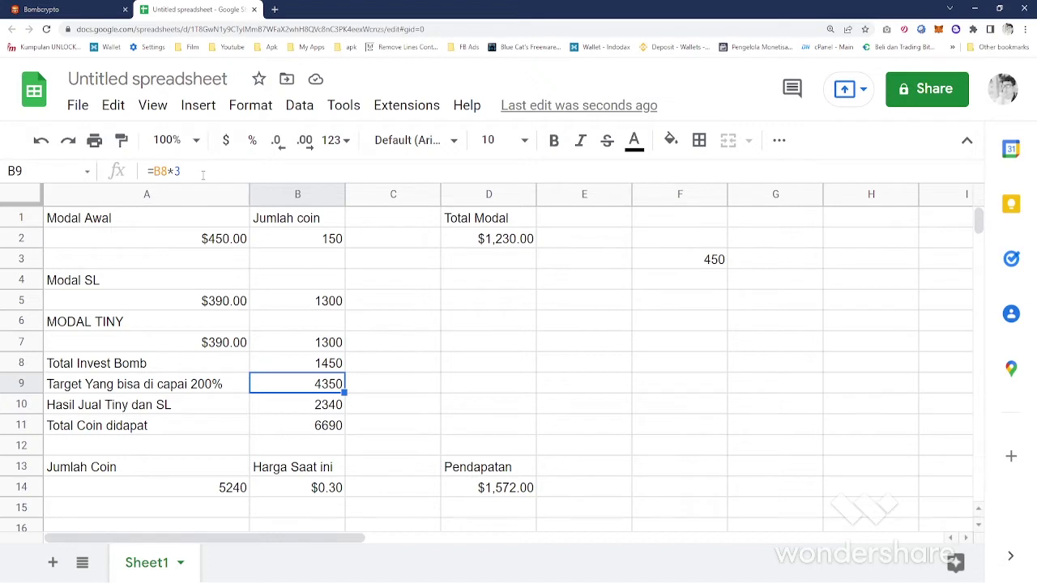
key(Left)
key(Right)
click(197, 170)
key(BackSpace)
text(2)
key(Return)
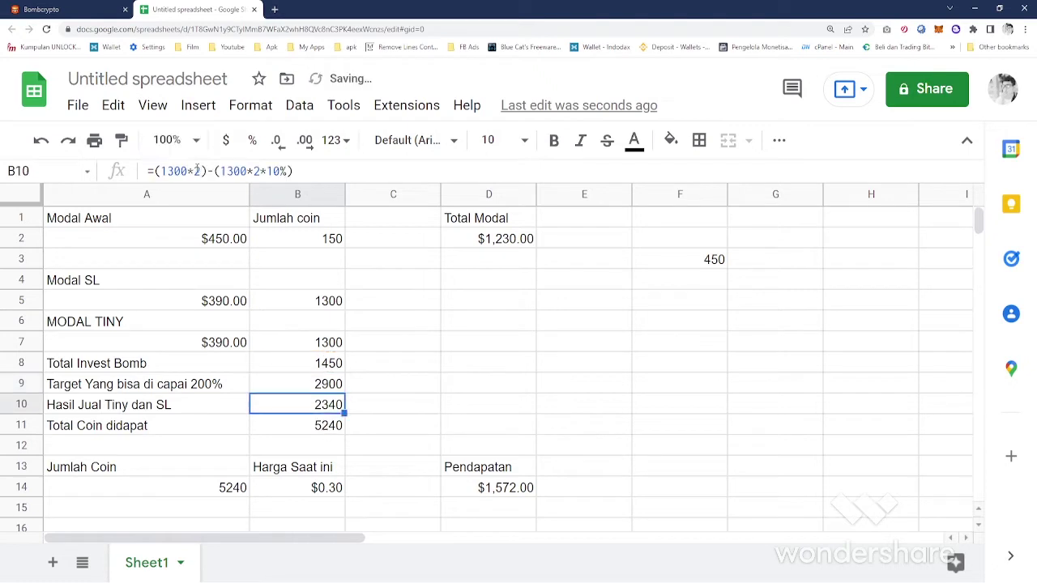
key(Up)
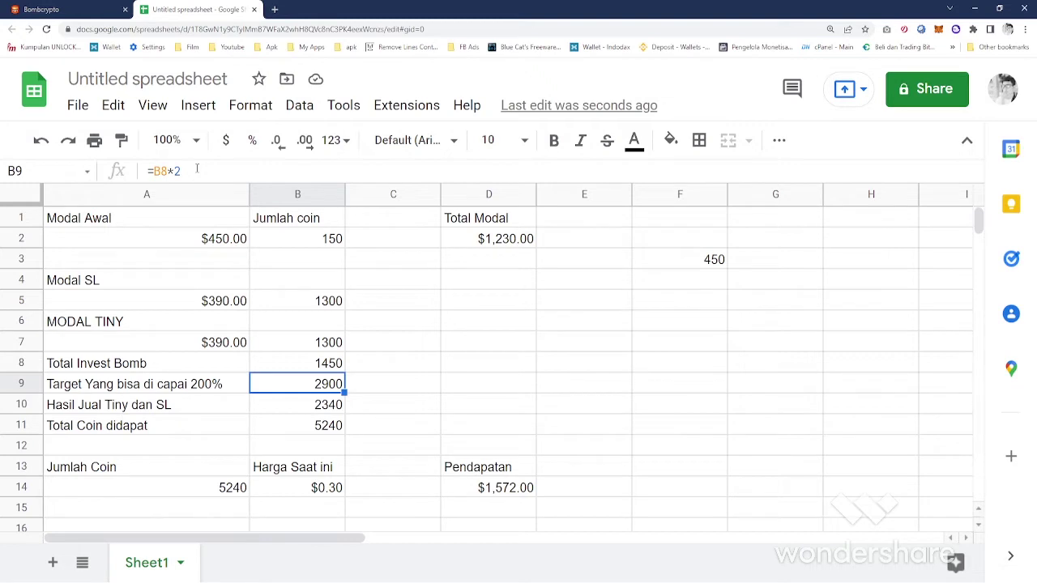
key(Right)
key(Right)
key(Right)
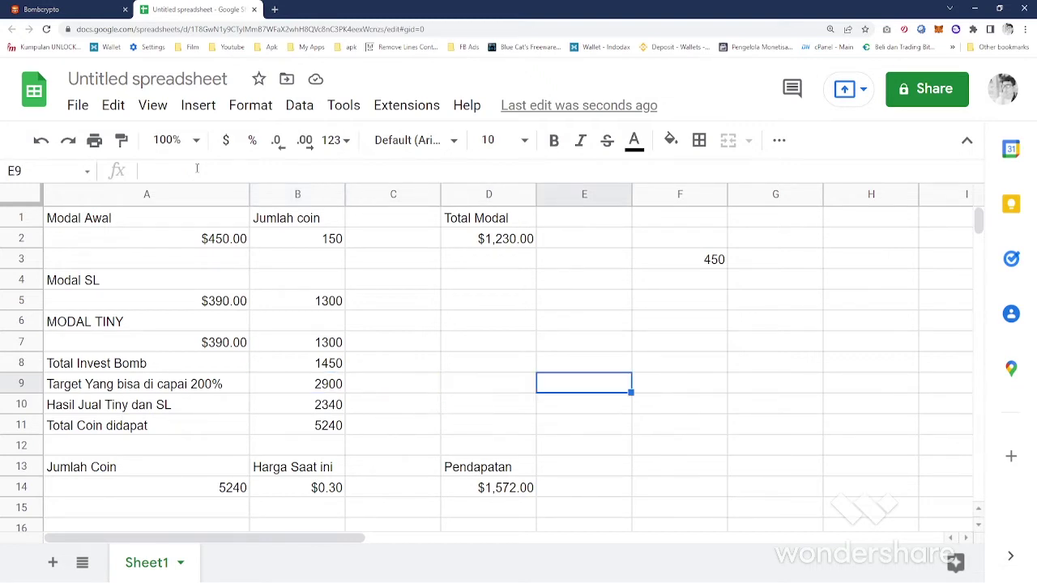
text(2900)
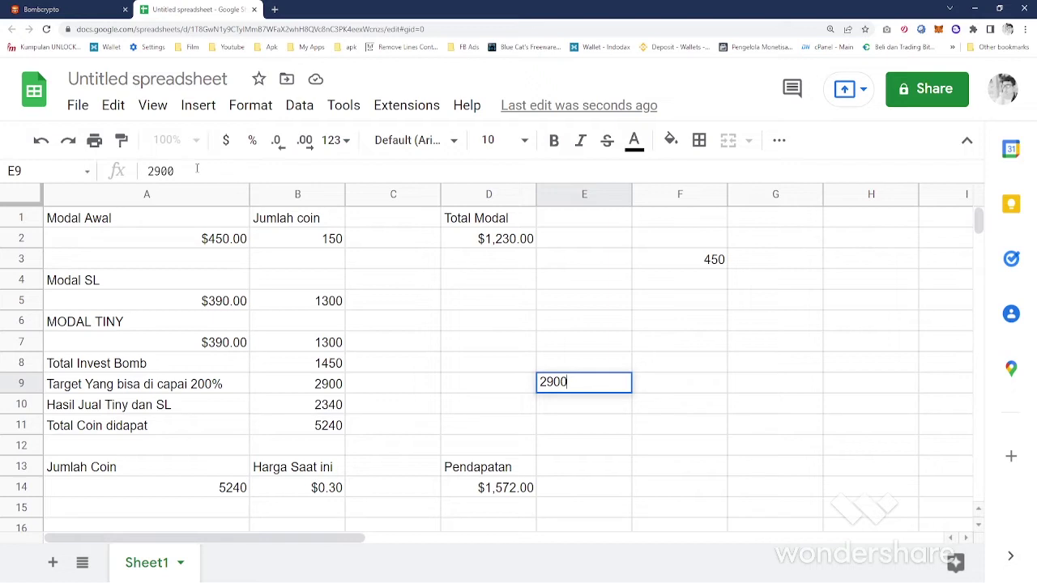
key(BackSpace)
key(BackSpace)
key(BackSpace)
key(BackSpace)
key(Return)
- Enter the formula =2900*0.3 in D7 to value the target coins in dollars
key(Up)
key(Up)
key(Up)
key(Up)
key(Up)
key(Up)
key(Up)
key(Left)
key(Up)
key(Down)
key(Down)
key(Down)
key(Down)
key(Down)
text(=)
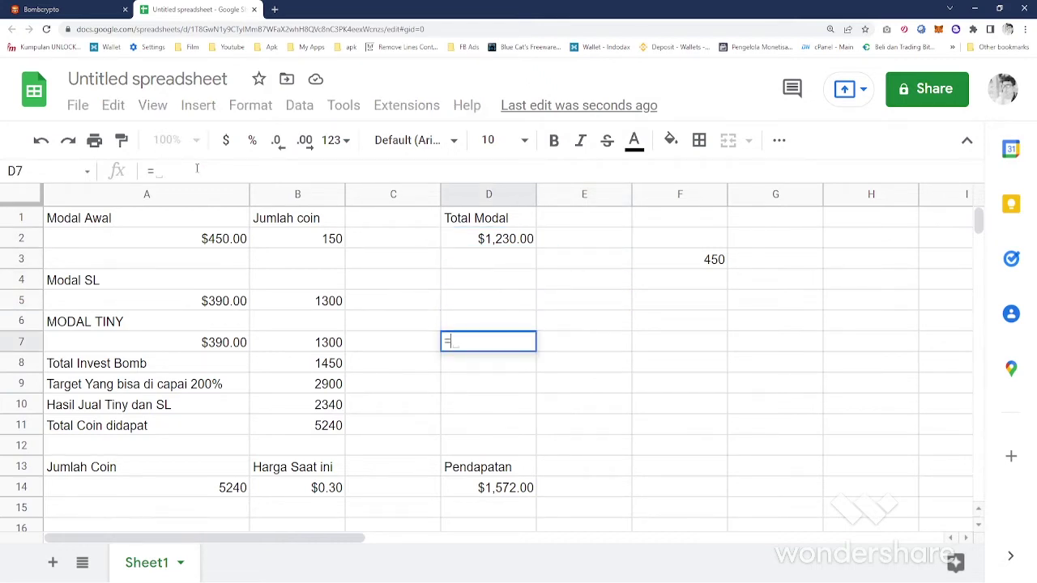
text(00)
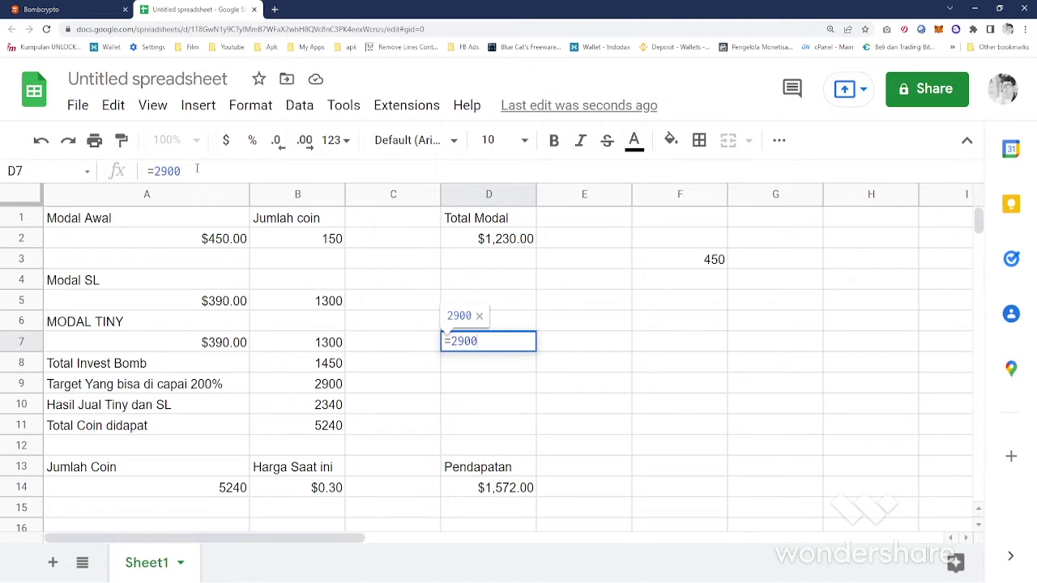
text(*)
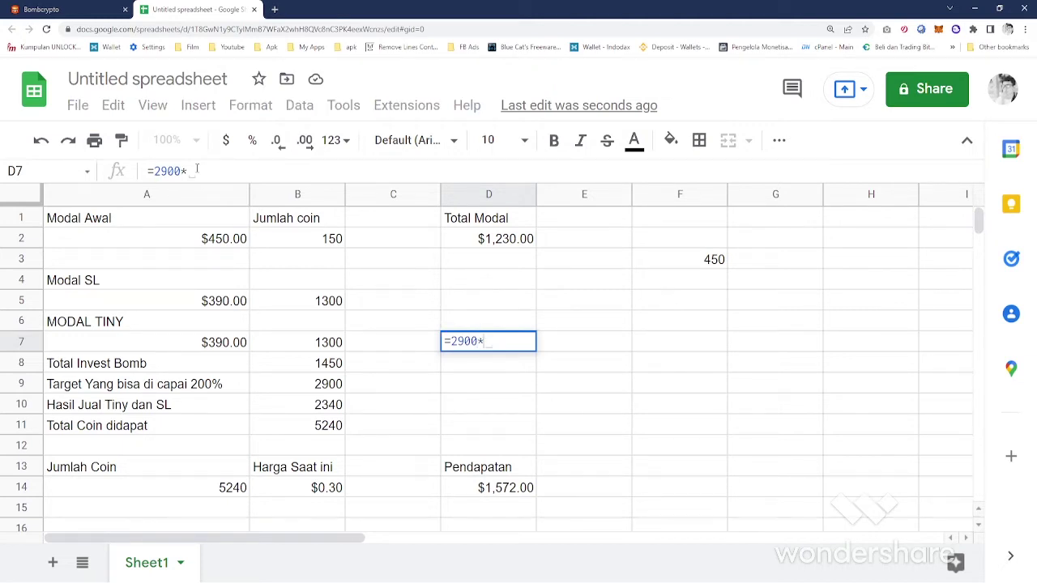
text(0.3)
key(Return)
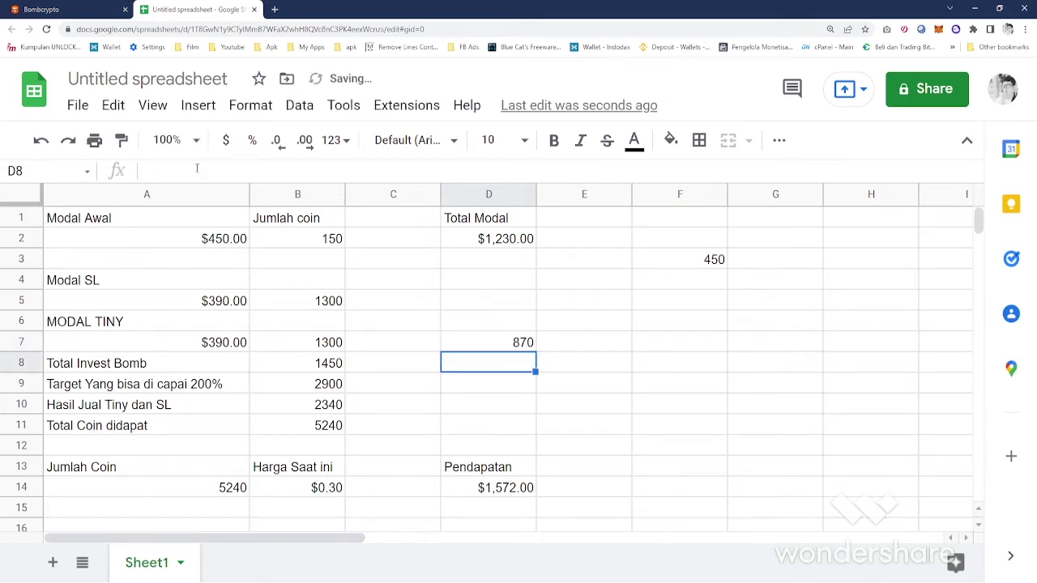
- Compare the target coins' dollar value in D7 with the Total Modal in D2
key(Up)
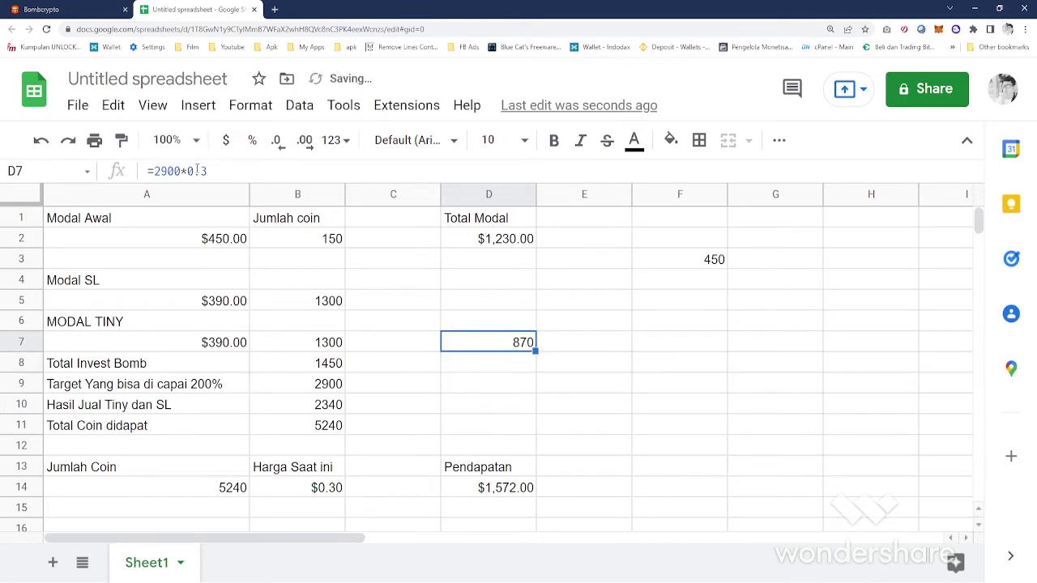
key(Up)
key(Up)
key(Up)
key(Up)
key(Up)
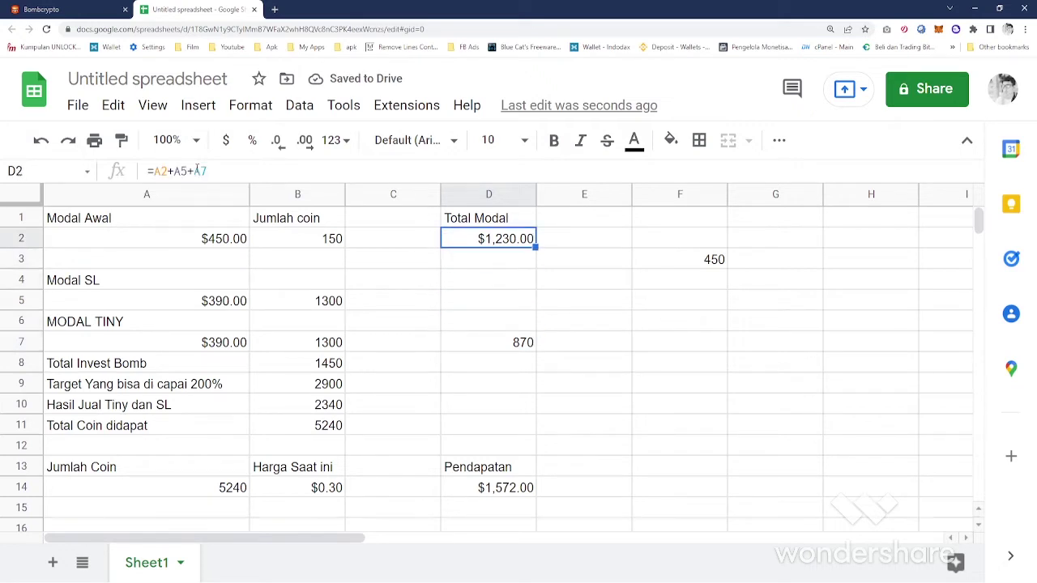
key(Down)
key(Down)
key(Down)
key(Down)
key(Down)
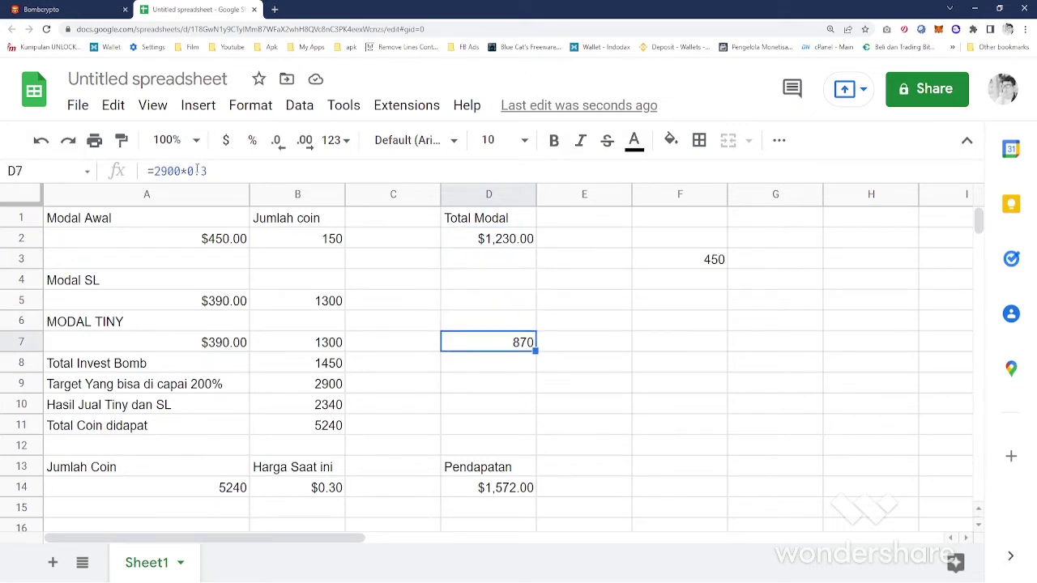
- Review the Target Yang bisa di capai 200% row and its formula in B9
key(Down)
key(Down)
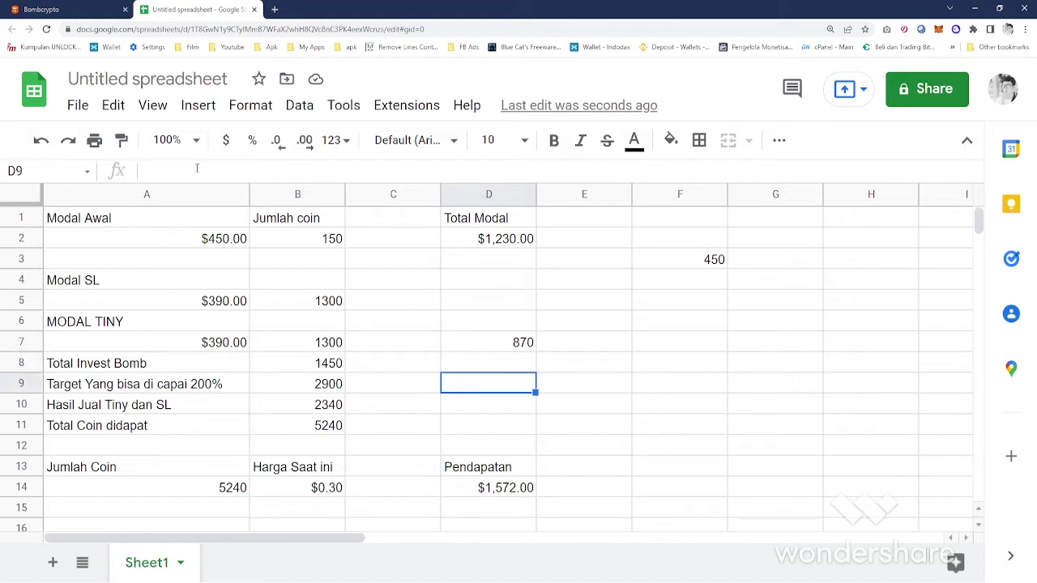
key(Left)
key(Left)
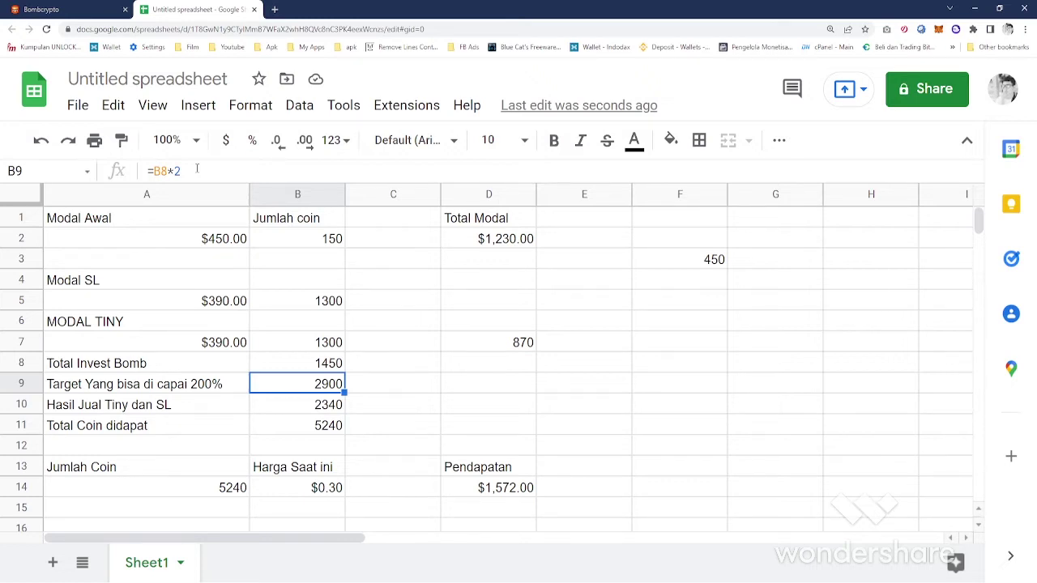
key(Left)
key(Right)
- Examine the Modal SL amount and compare the SL and Tiny coin counts in B5 and B7
key(Up)
key(Up)
key(Up)
key(Up)
key(Left)
key(Right)
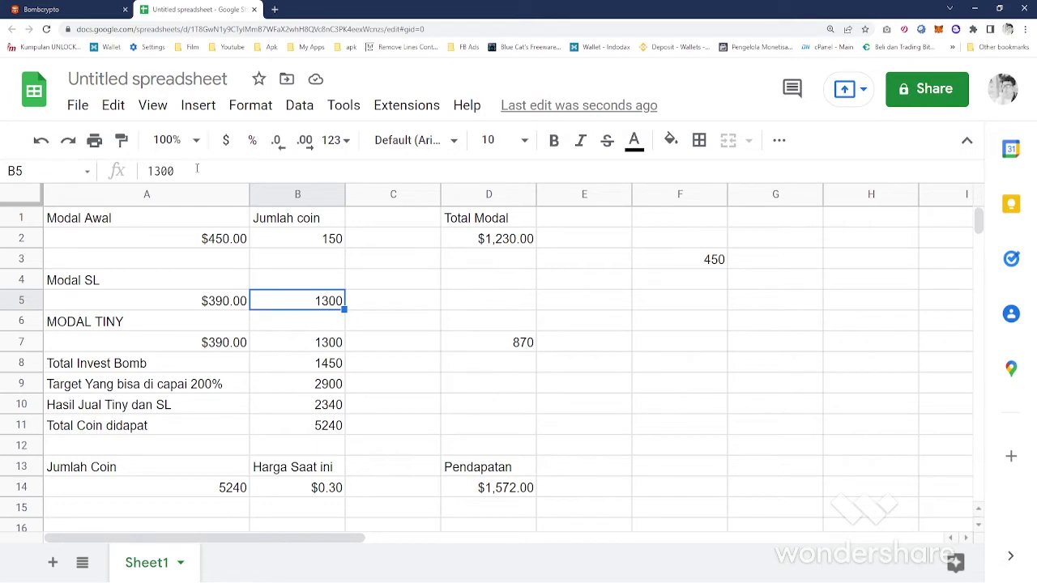
key(Down)
key(Down)
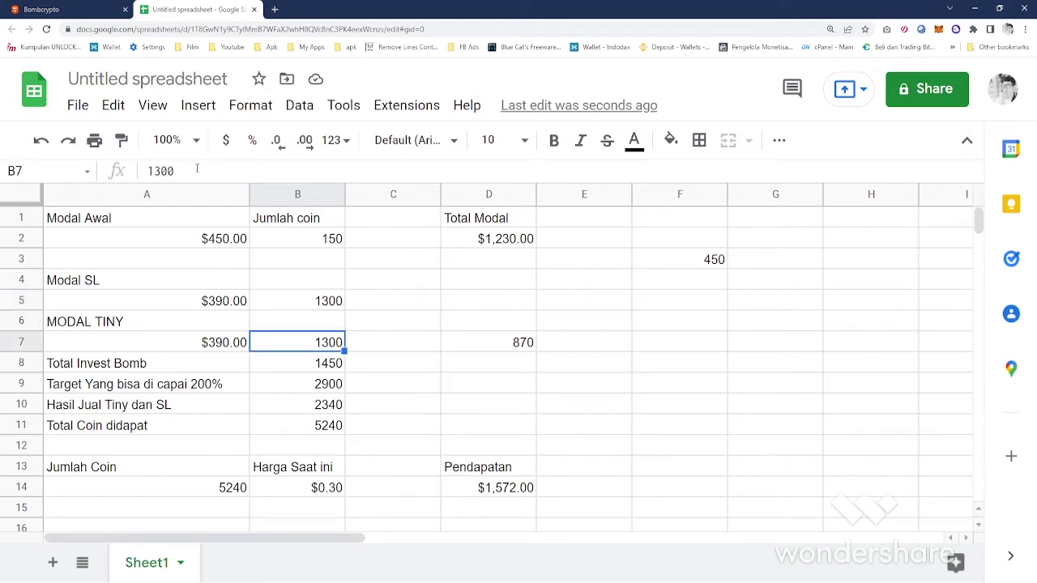
key(Up)
key(Up)
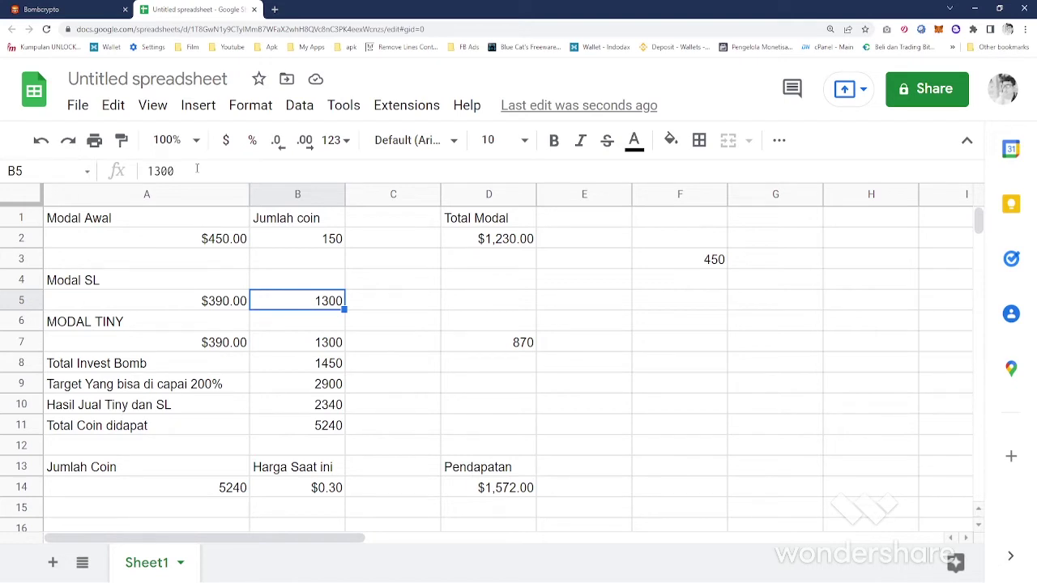
key(Down)
key(Up)
key(Up)
key(Down)
key(Down)
key(Down)
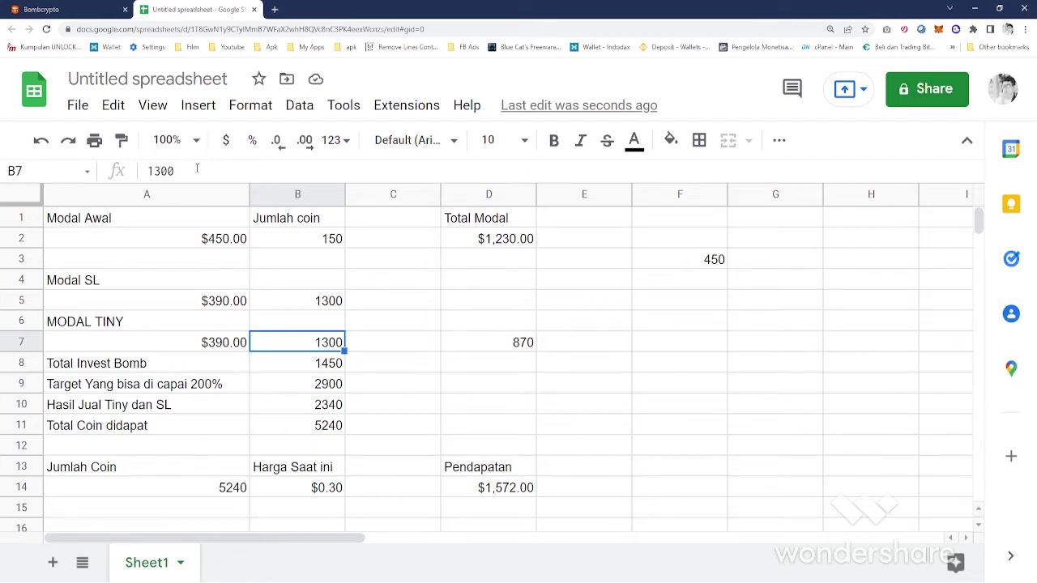
- Examine the Hasil Jual Tiny dan SL row and its formula in B10
key(Down)
key(Down)
key(Down)
key(Left)
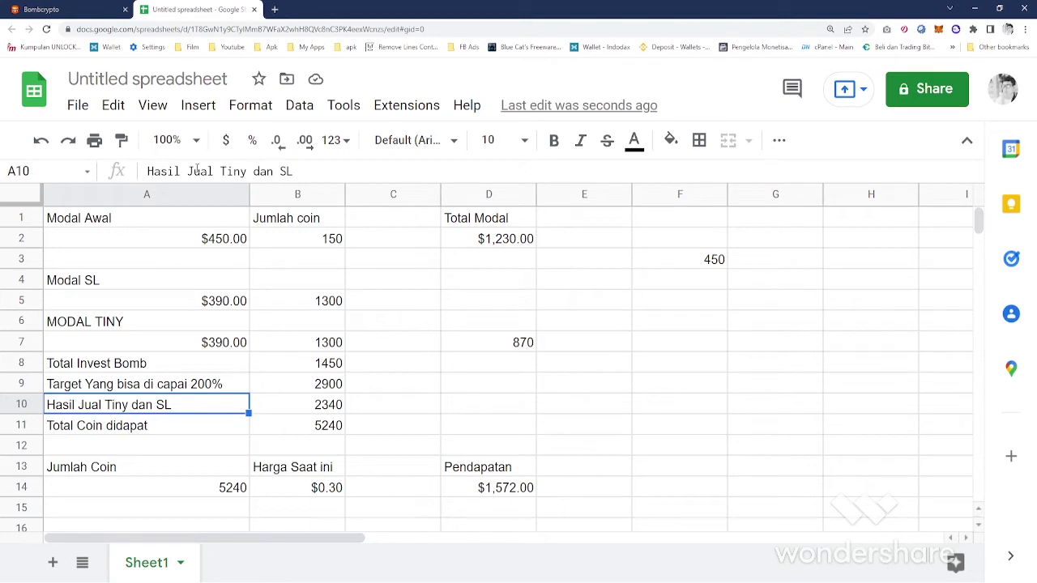
key(Right)
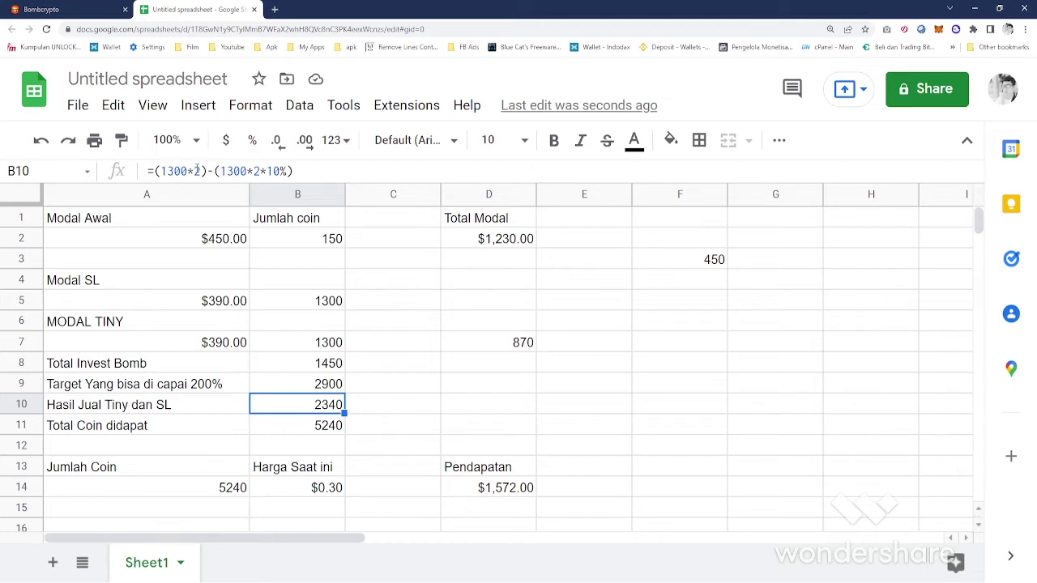
- Compare Total Invest Bomb in B8 with the 200% target in B9 and the Tiny and SL sale proceeds in B10
key(Up)
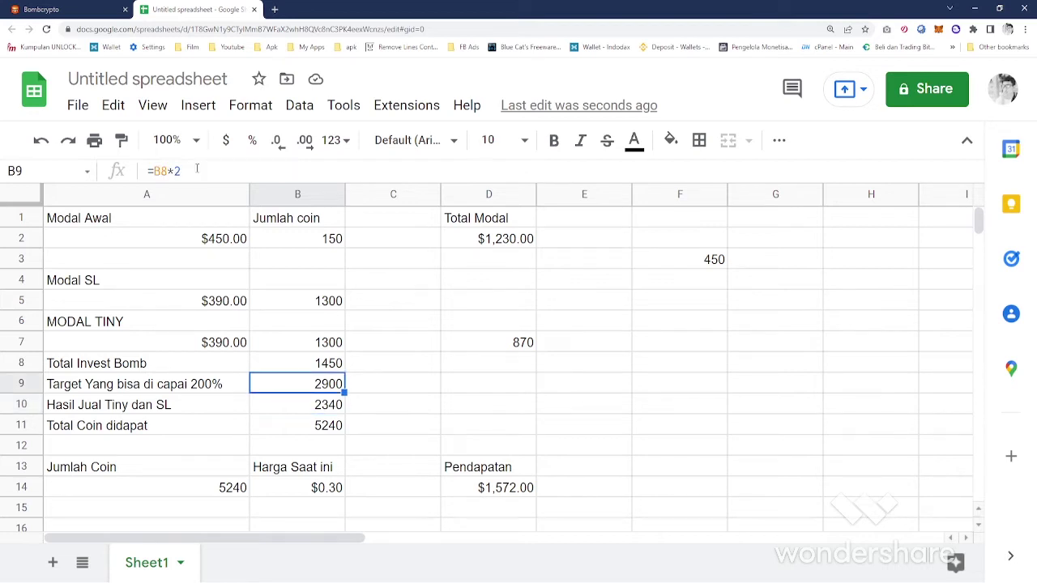
key(Down)
key(Up)
key(Up)
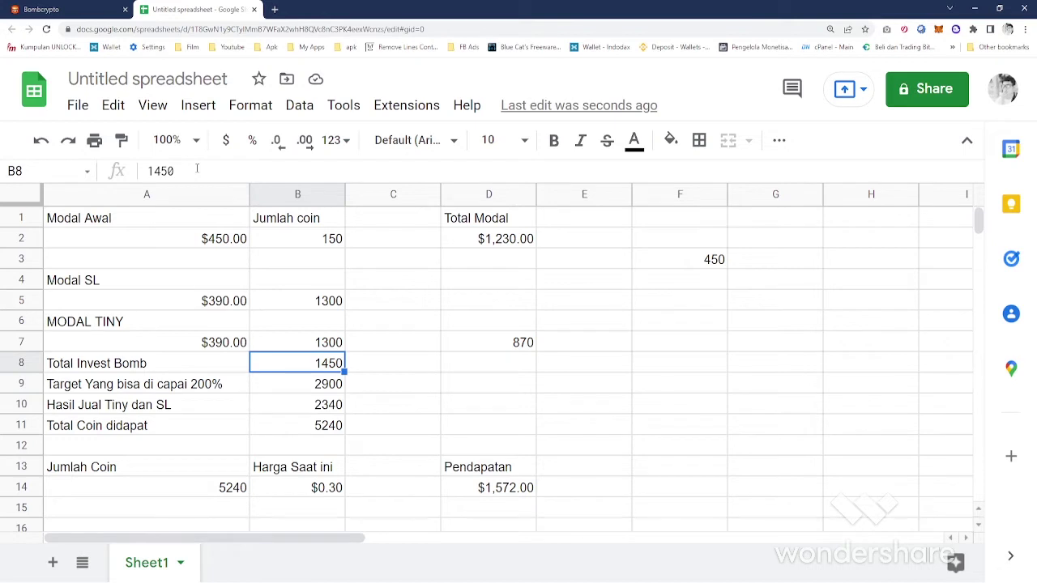
key(Down)
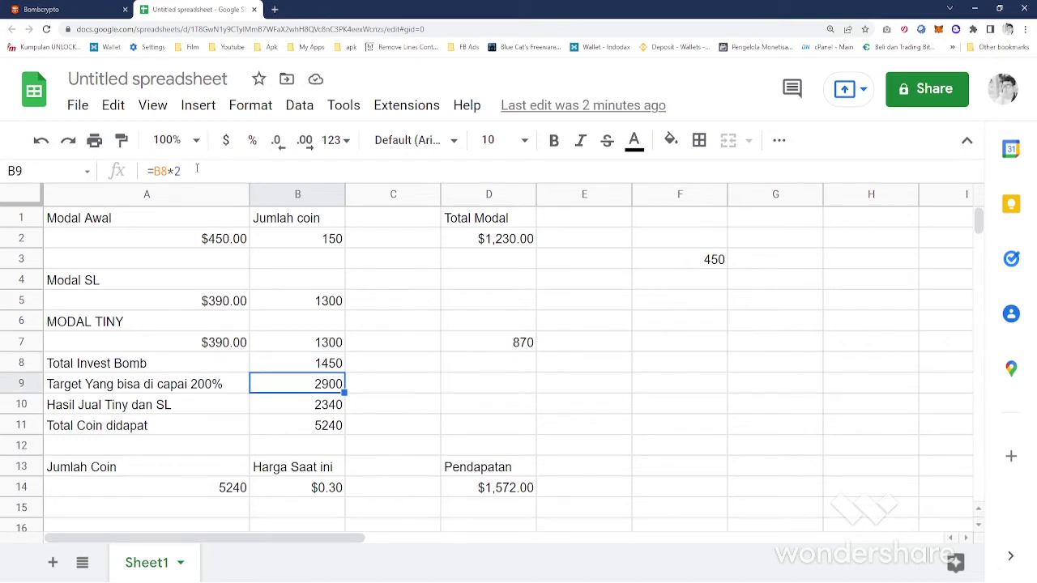
key(Down)
key(Up)
key(Down)
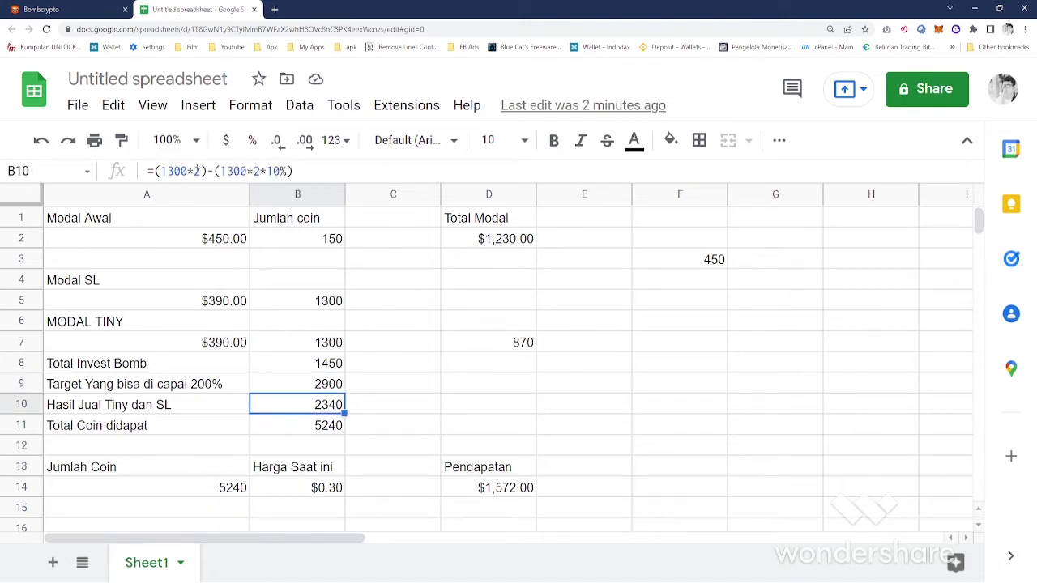
- Review the Total Coin didapat formula in B11 and the Jumlah Coin heading in A13
key(Up)
key(Down)
key(Down)
key(Left)
key(Right)
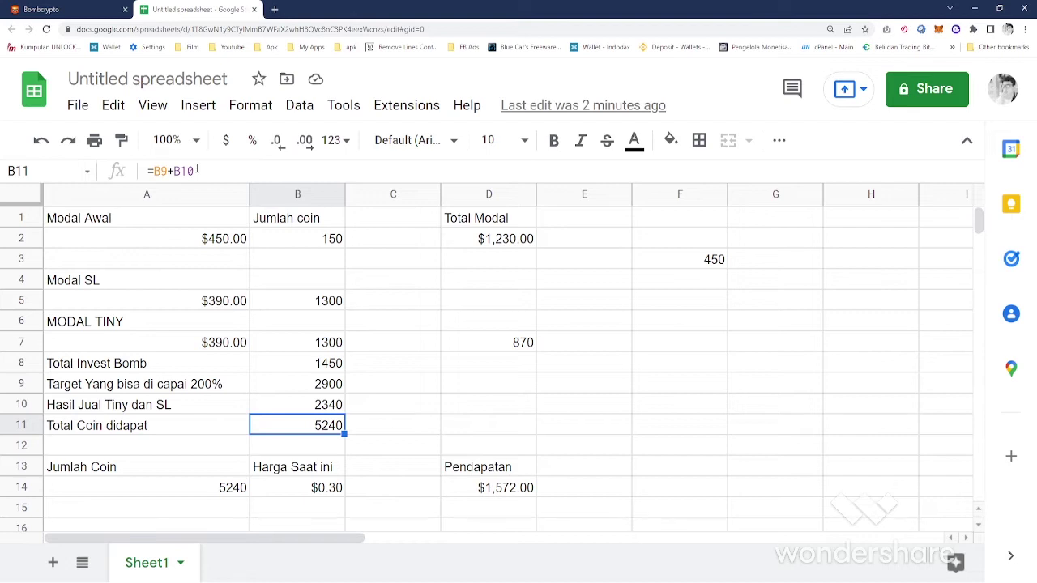
key(Down)
key(Down)
key(Left)
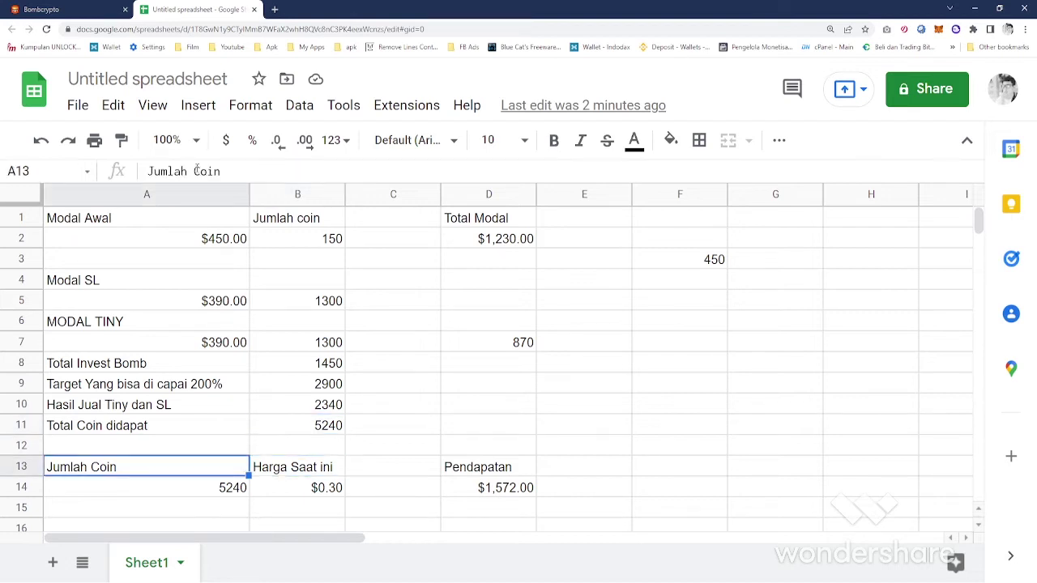
- Review the coin count in A14, the current price in B14 and the Pendapatan formula in D14
key(Down)
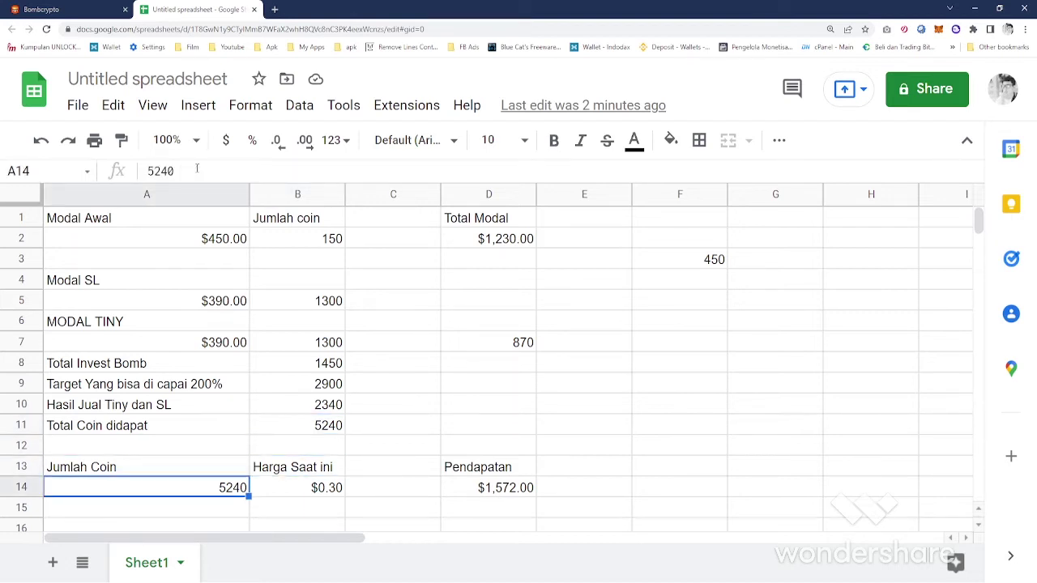
key(Right)
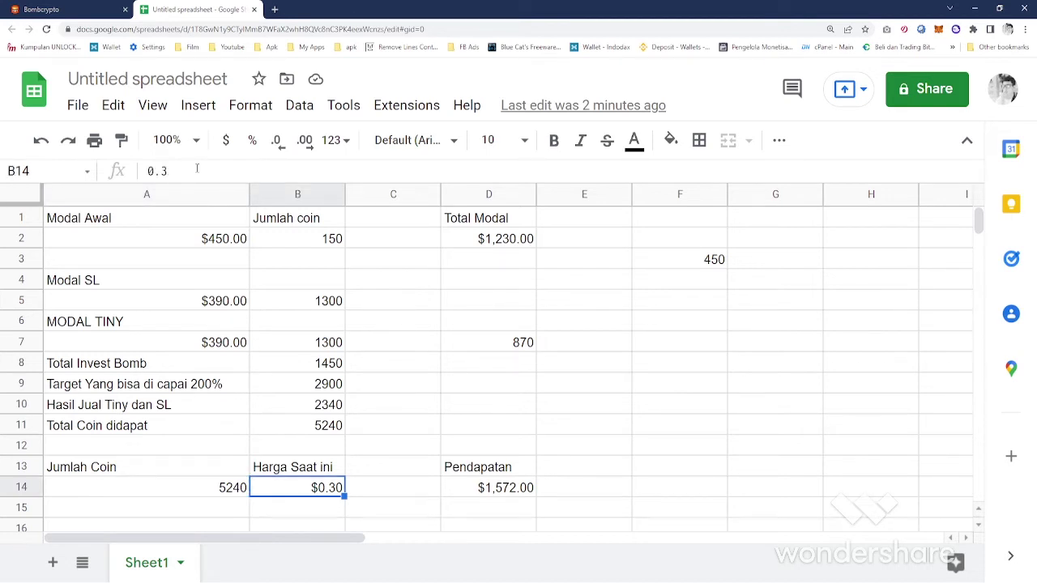
key(Right)
key(Right)
key(Right)
key(Left)
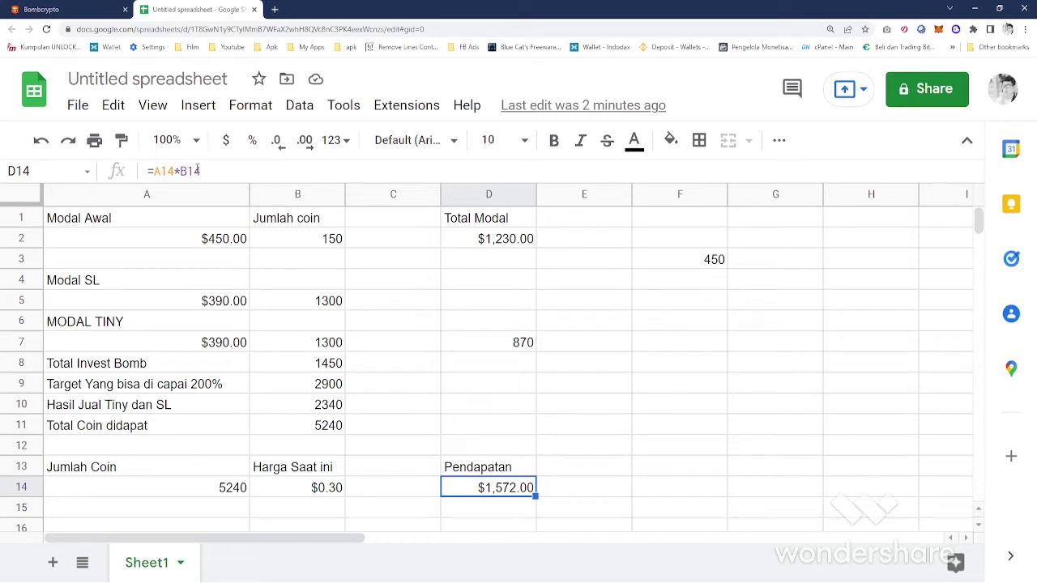
- Examine the Total Modal formula in D2 against the expected income
key(Up)
key(Up)
key(Up)
key(Up)
key(Up)
key(Up)
key(Up)
key(Up)
key(Up)
key(Up)
key(Up)
key(Up)
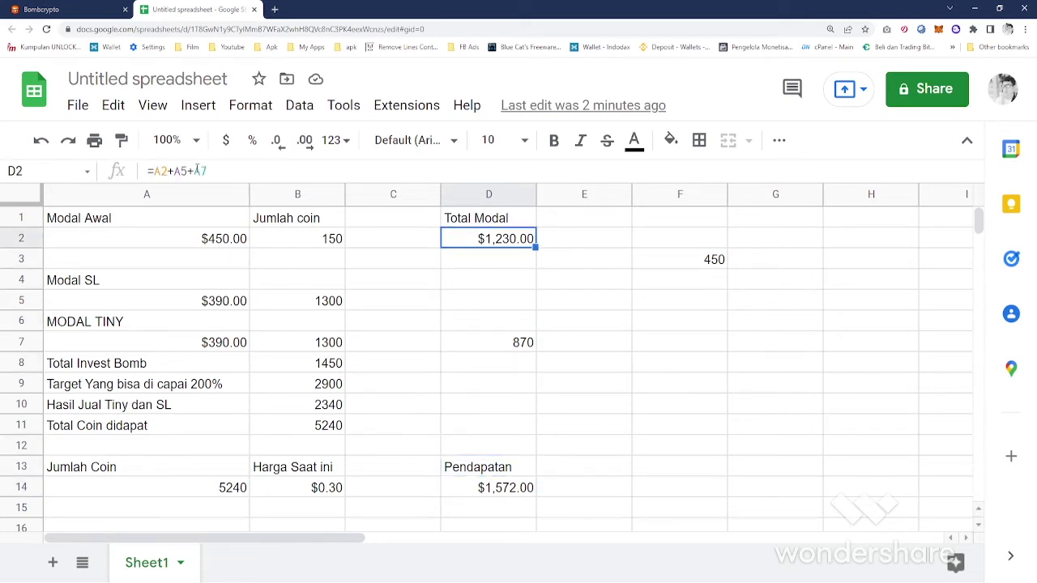
- Enter the formula =D14-D2 in D16 to calculate the profit from income minus total capital
key(Down)
key(Down)
key(Down)
key(Down)
key(Down)
key(Down)
key(Down)
key(Down)
key(Down)
key(Down)
key(Down)
key(Down)
key(Down)
key(Down)
key(Down)
key(Down)
key(Down)
key(Down)
key(Up)
key(Up)
key(Up)
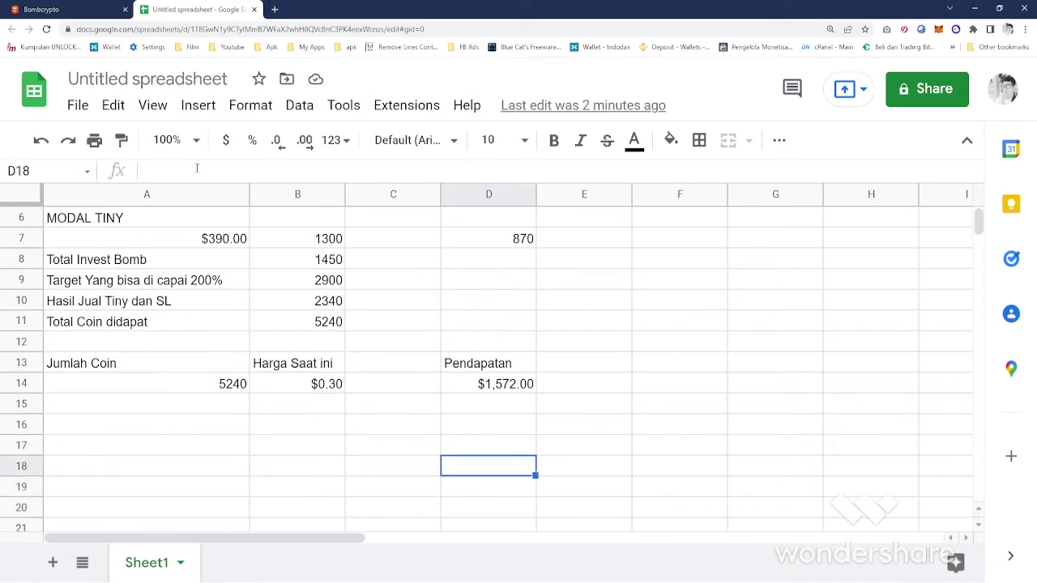
key(Up)
text(=)
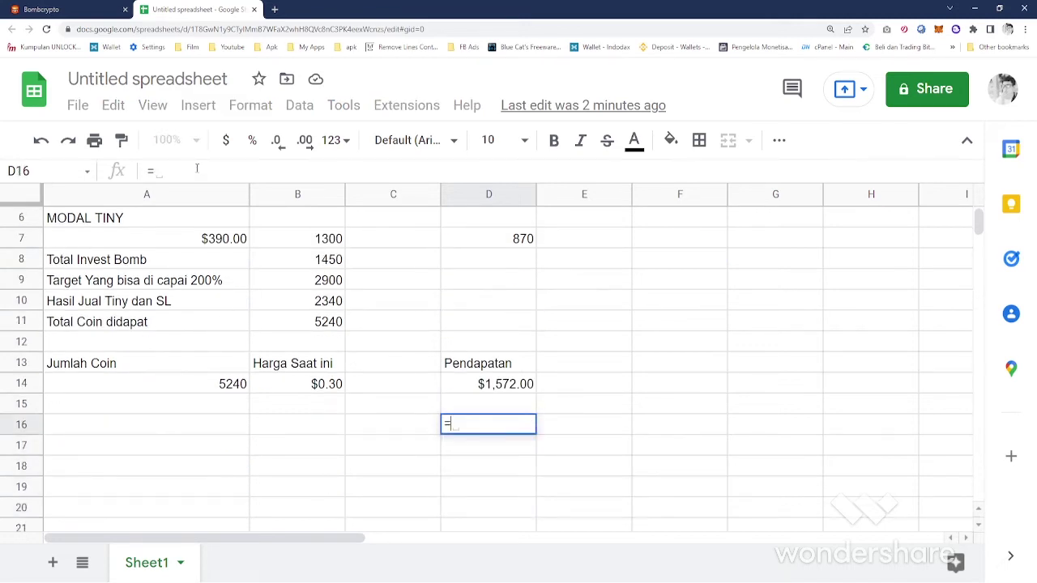
scroll(578, 331, up, 1)
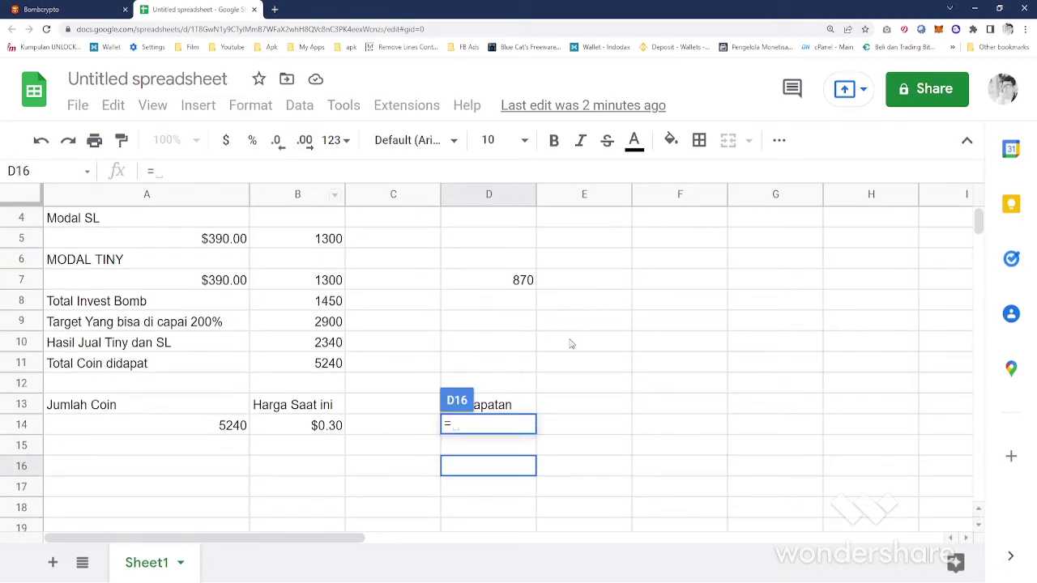
scroll(567, 348, down, 2)
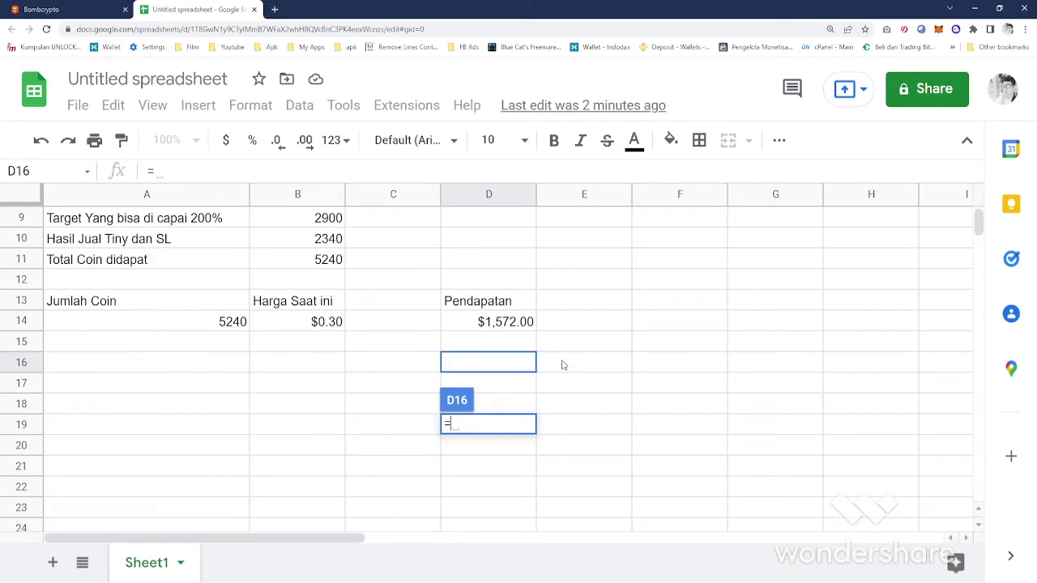
click(531, 329)
text(-)
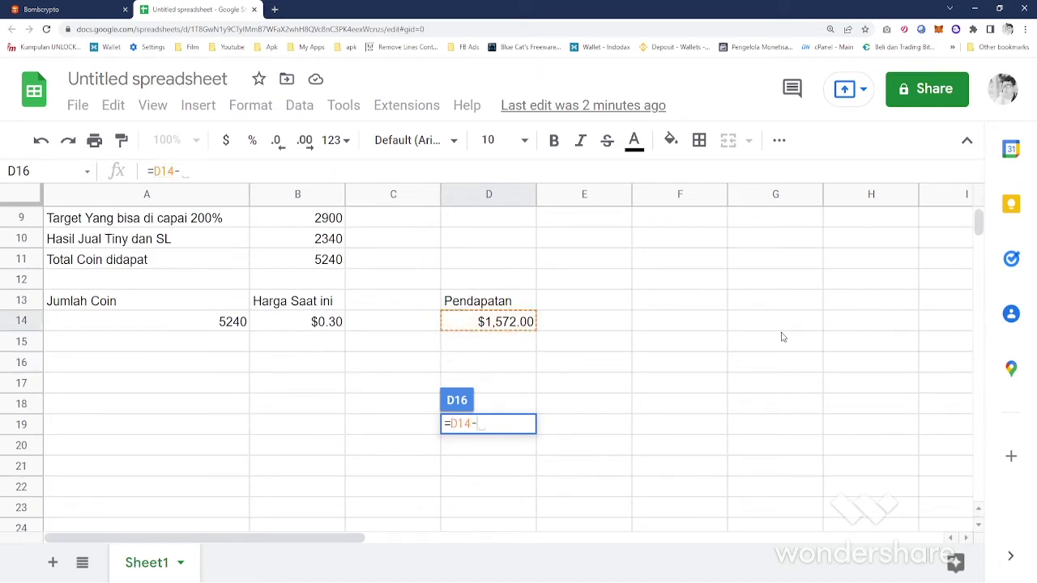
scroll(571, 311, up, 3)
click(498, 220)
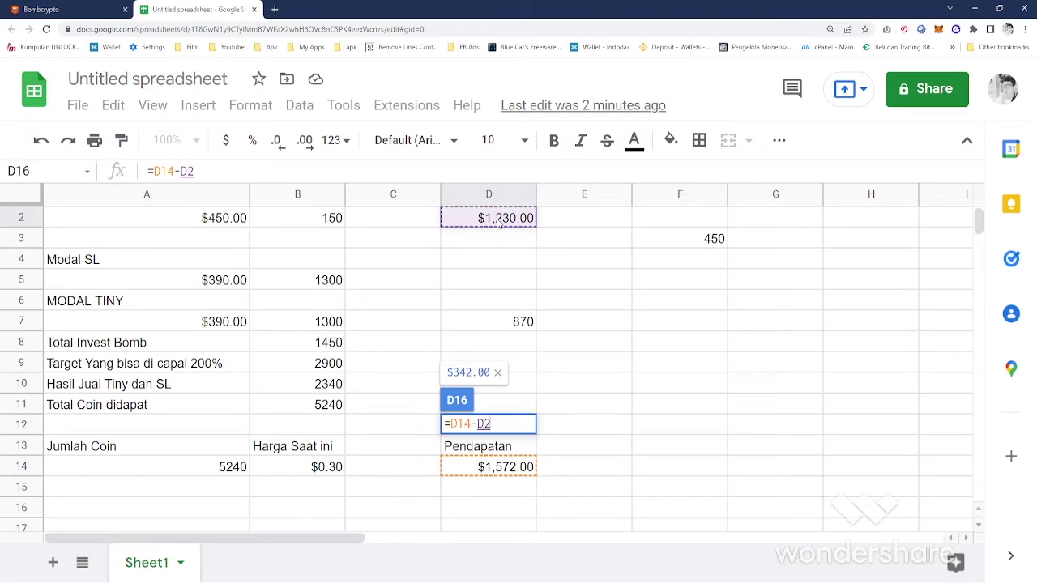
key(Return)
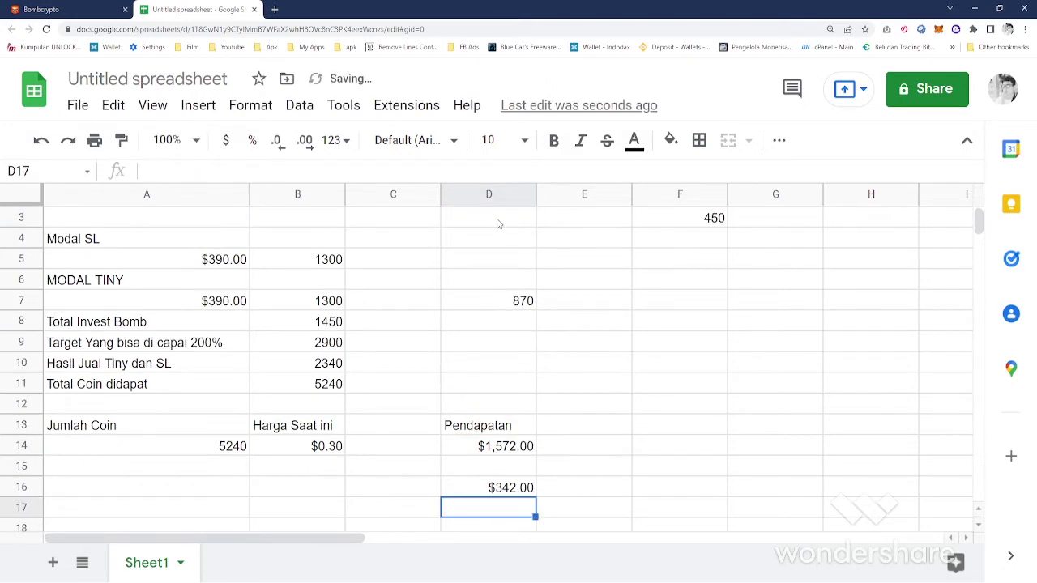
- Compare the profit in D16 with the Pendapatan in D14 and the coin count in A14
key(Down)
key(Up)
key(Up)
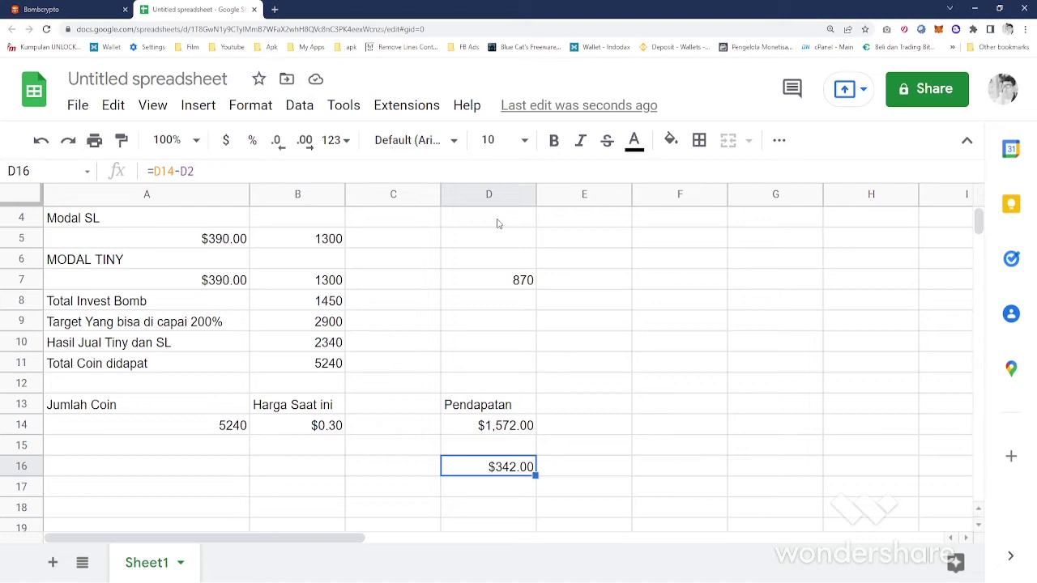
key(Up)
key(Up)
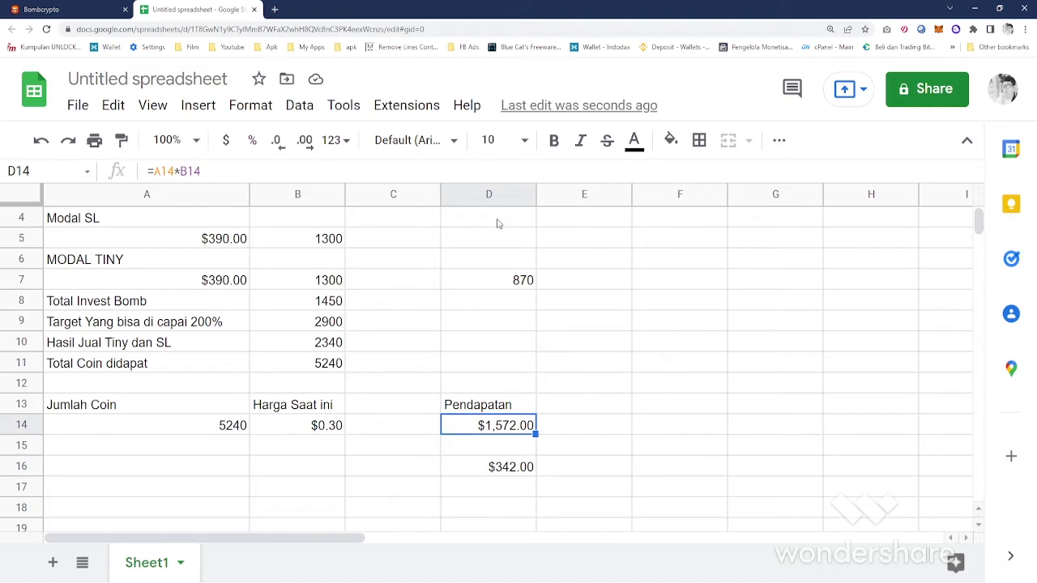
key(Down)
key(Down)
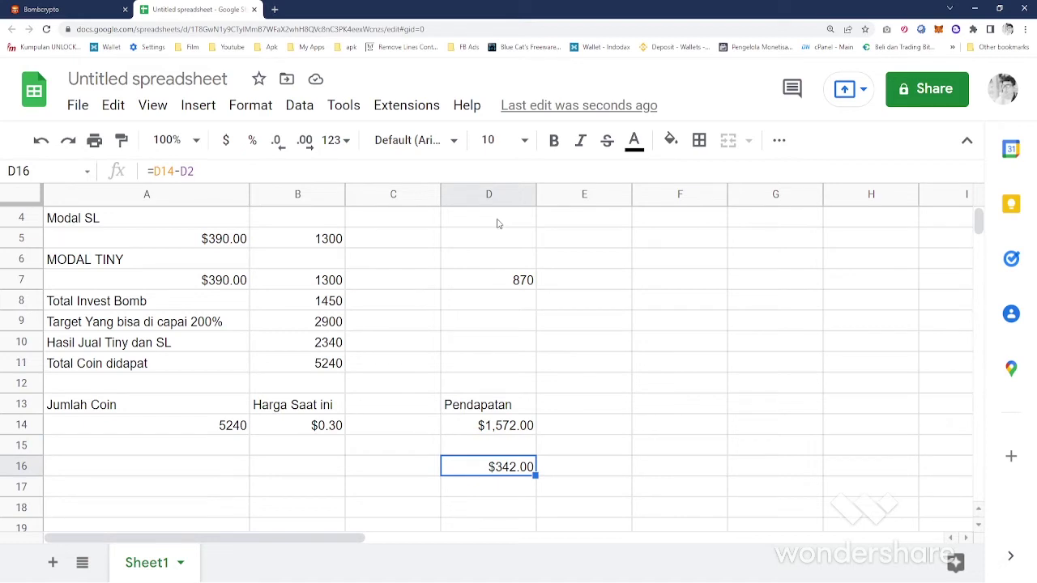
key(Up)
key(Up)
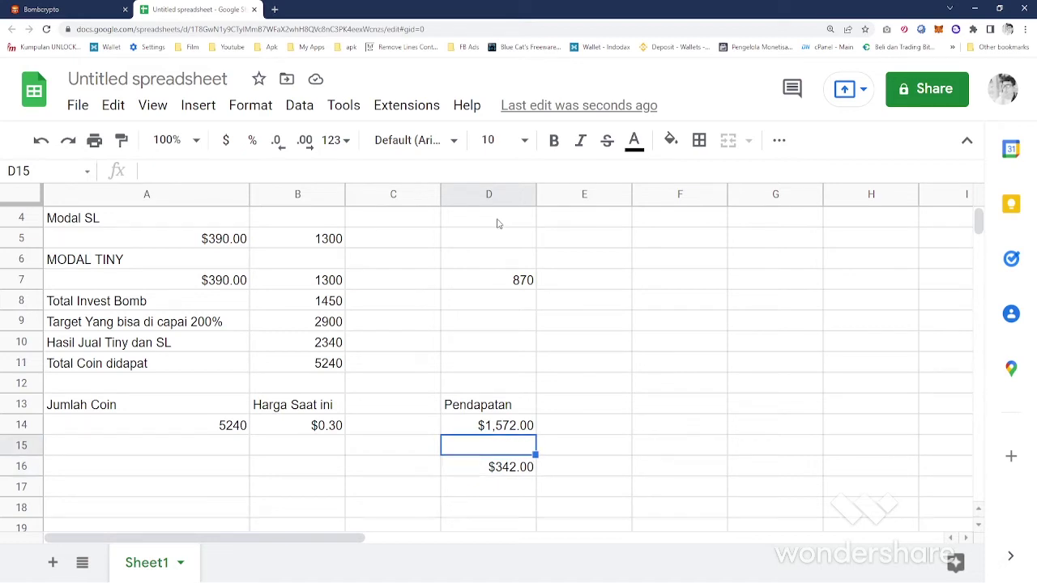
key(Left)
key(Left)
key(Left)
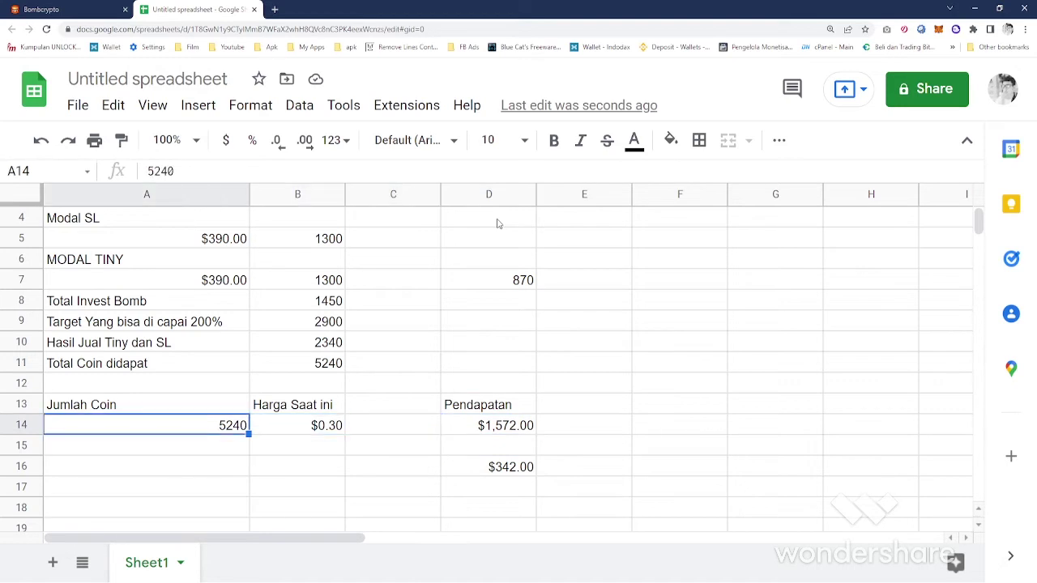
- Revisit the Total Modal area and examine the coin value formula in F3
key(Right)
key(Right)
key(Up)
key(Up)
key(Up)
key(Up)
key(Up)
key(Up)
key(Up)
key(Up)
key(Up)
key(Up)
key(Up)
key(Up)
key(Up)
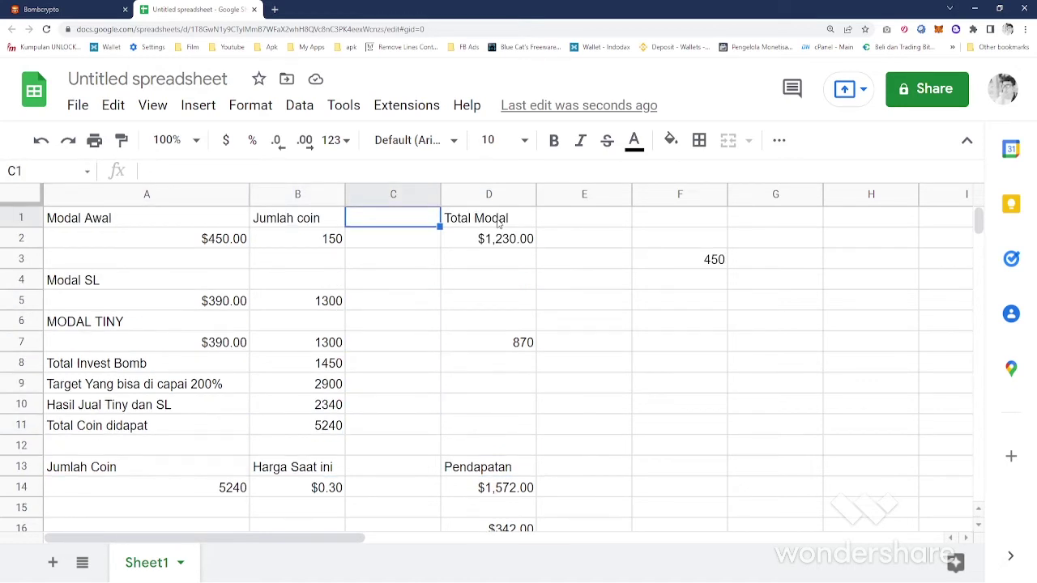
key(Down)
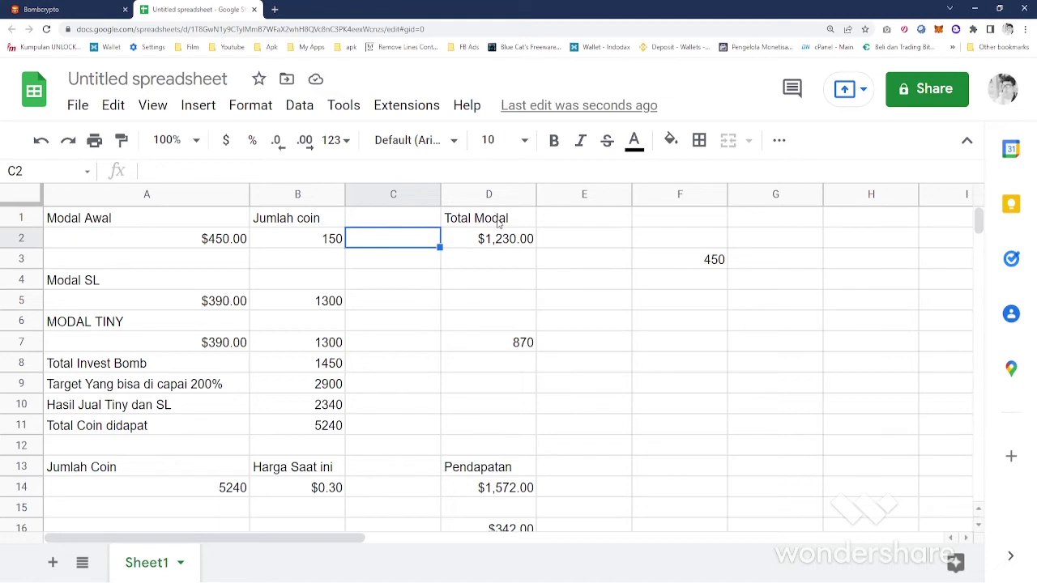
key(Down)
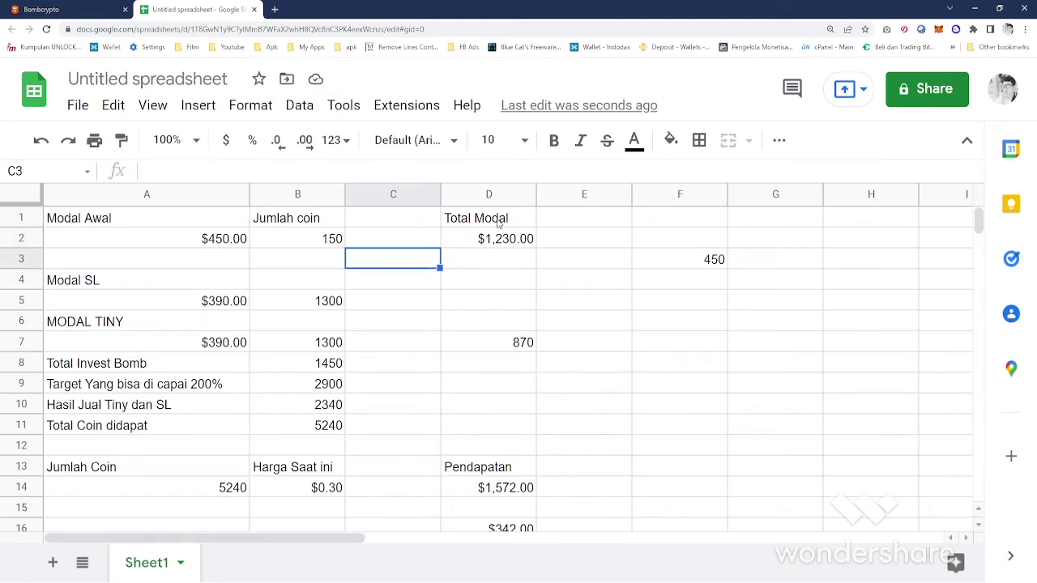
key(Right)
key(Right)
key(Right)
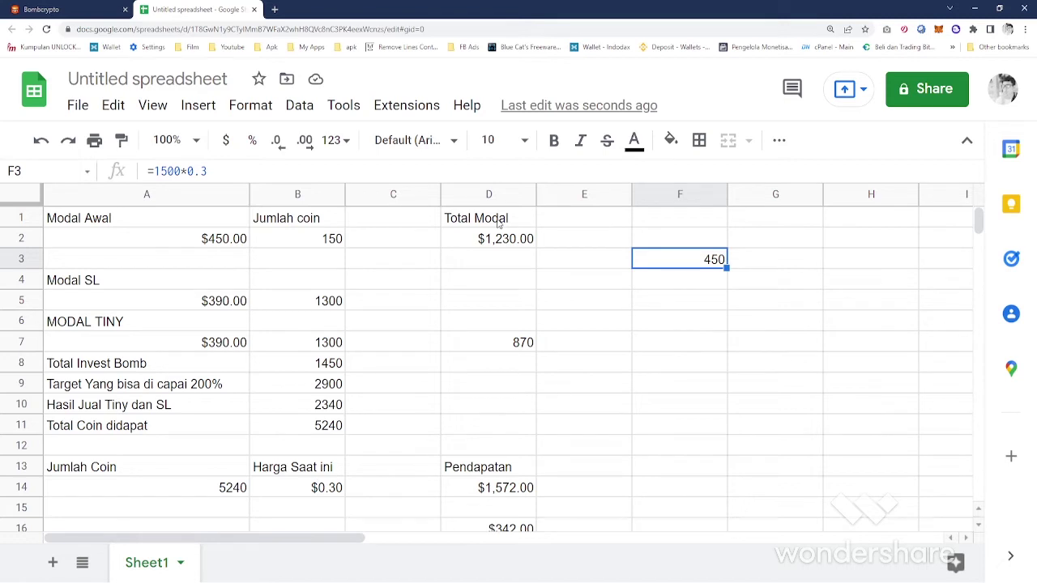
- Examine the capital formulas for MODAL TINY in A7 and Modal SL in A5
key(Down)
key(Down)
key(Down)
key(Left)
key(Left)
key(Left)
key(Left)
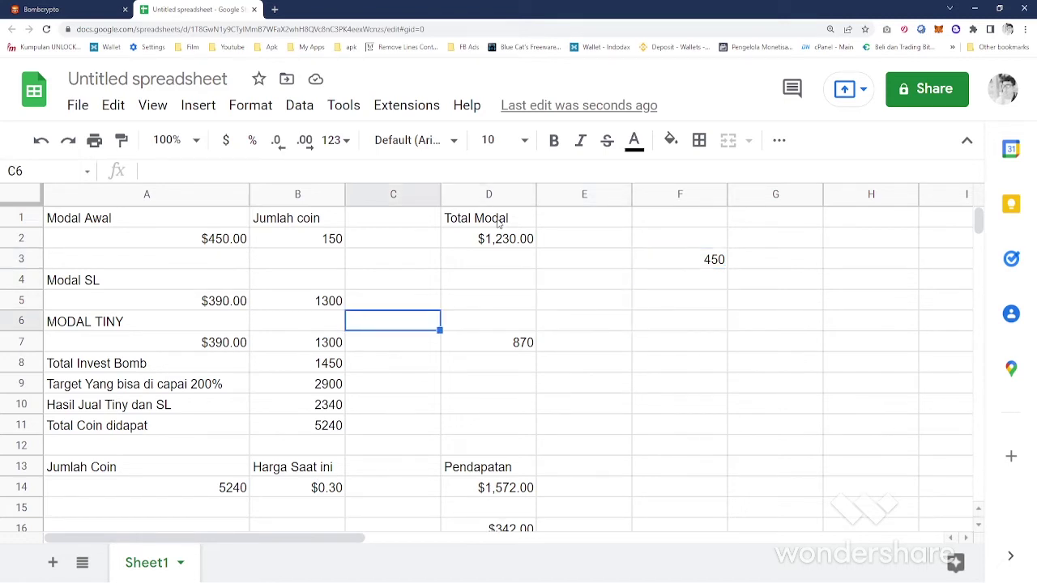
key(Left)
key(Up)
key(Up)
key(Down)
key(Down)
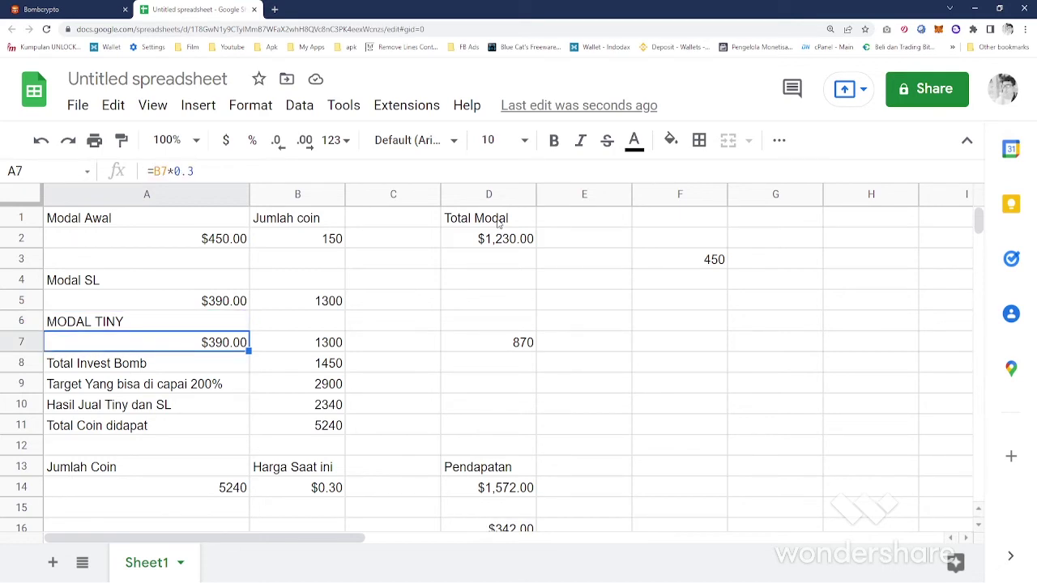
key(Up)
key(Up)
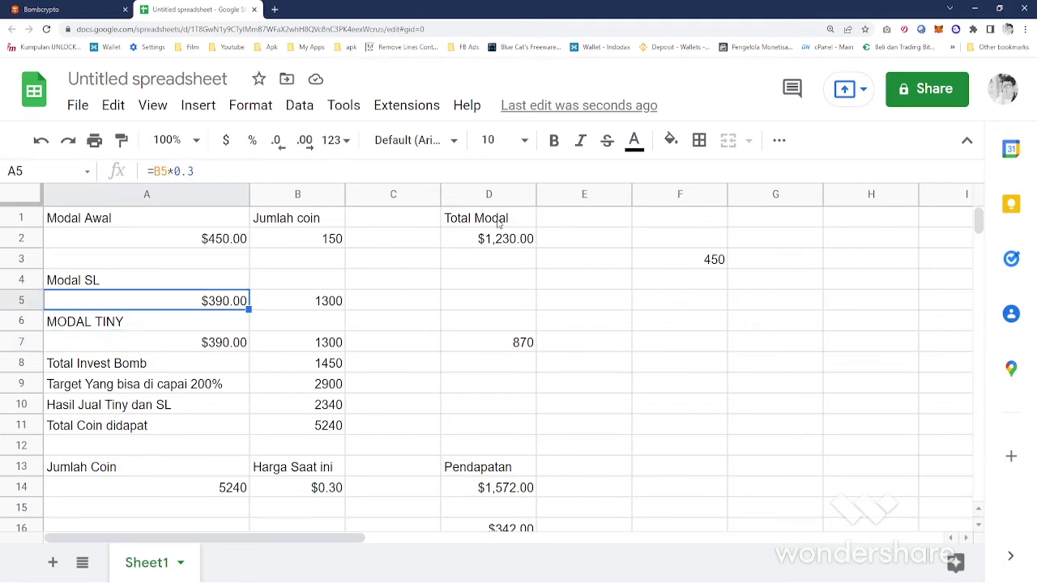
- Review the Tiny coin count in B7, the Total Coin didapat formula in B11 and the 200% target in A9
key(Right)
key(Down)
key(Down)
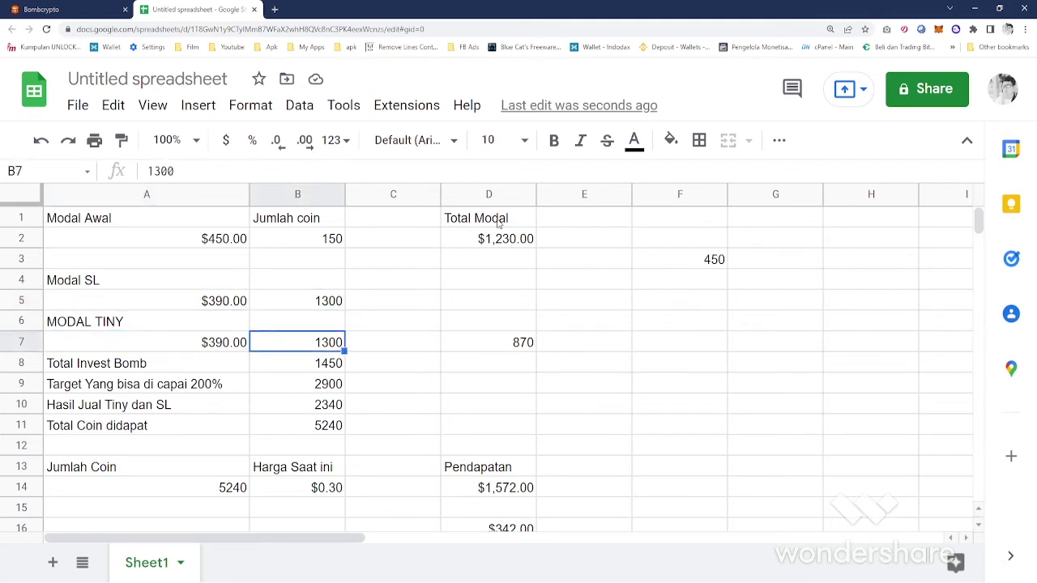
key(Up)
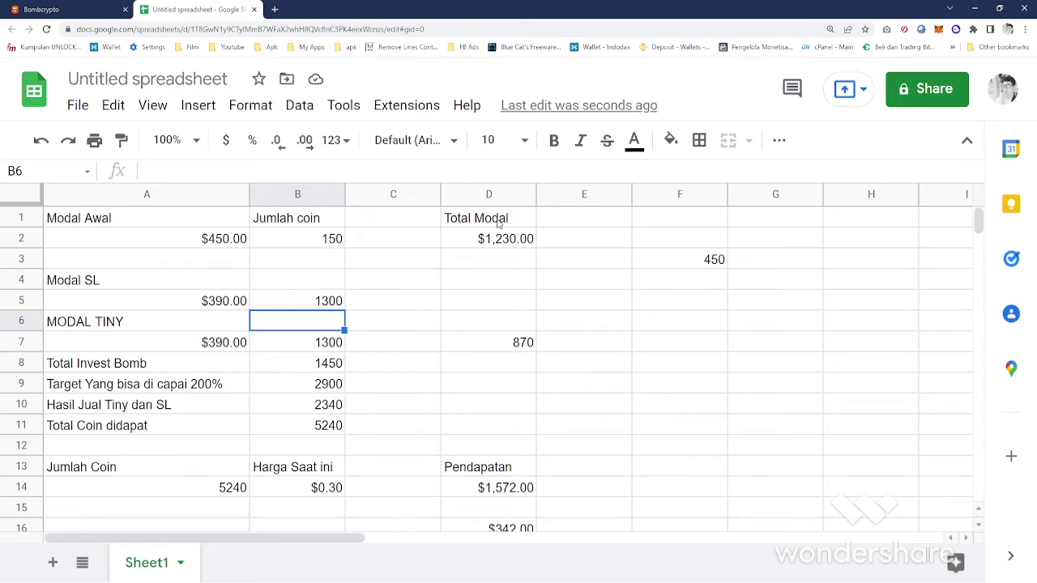
key(Down)
key(Down)
key(Down)
key(Down)
key(Down)
key(Down)
key(Up)
key(Up)
key(Up)
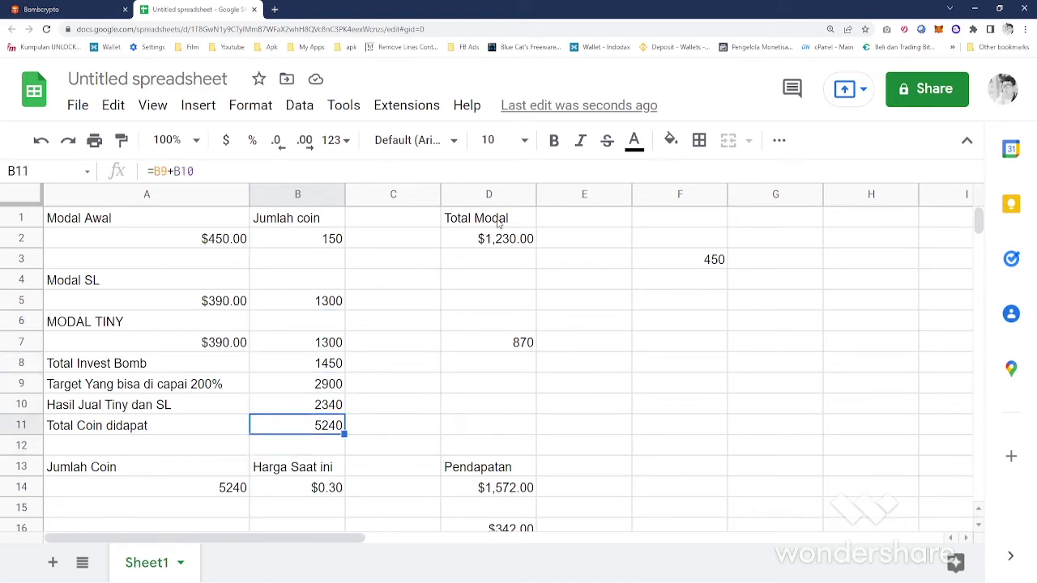
key(Left)
key(Down)
key(Up)
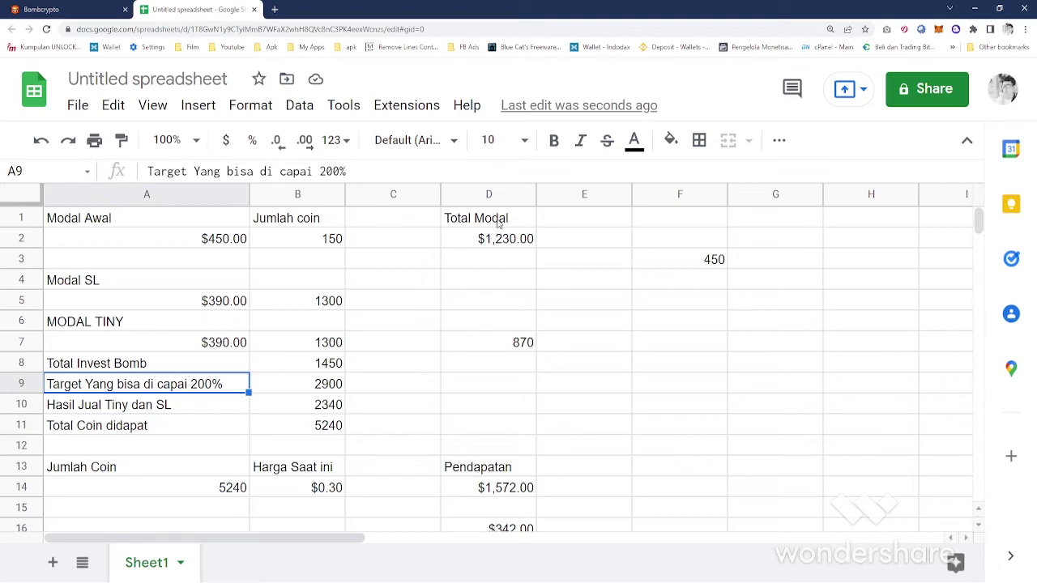
- Check the Invested figure in the Bombcrypto game and enter the formula =8000*0.3 in cell F9 of the spreadsheet
click(78, 14)
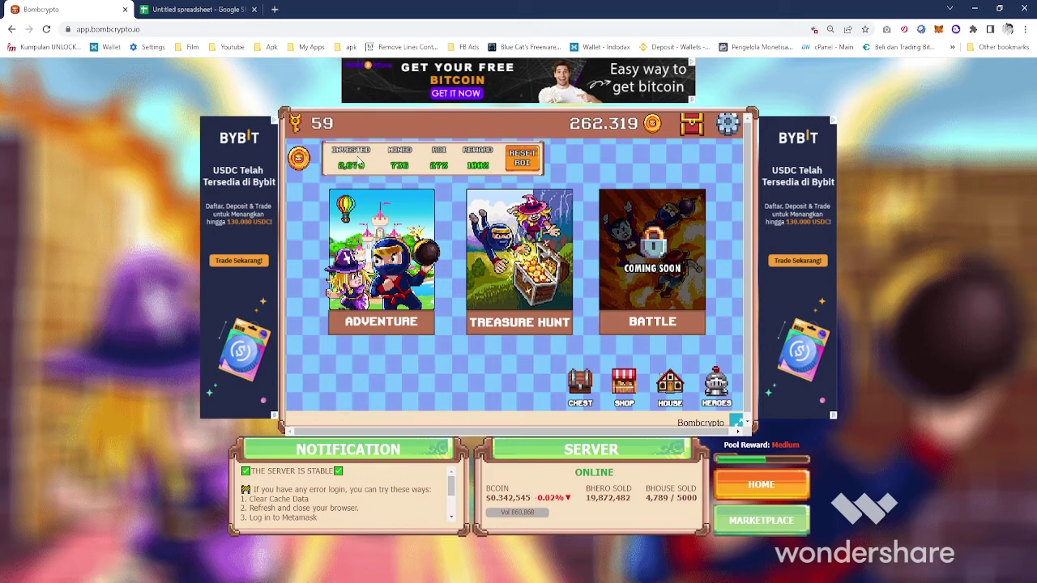
click(208, 12)
click(681, 384)
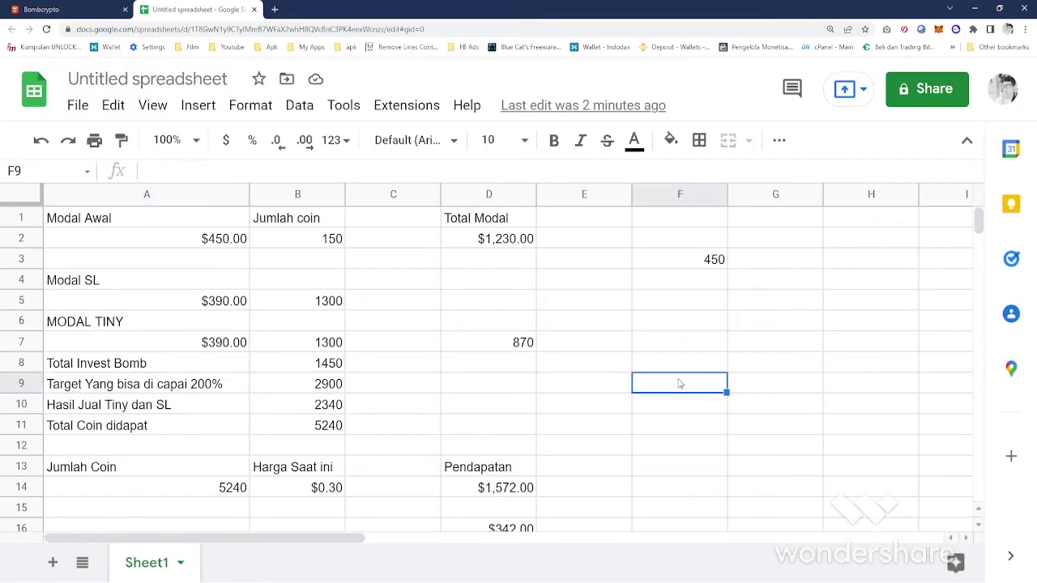
text(8000)
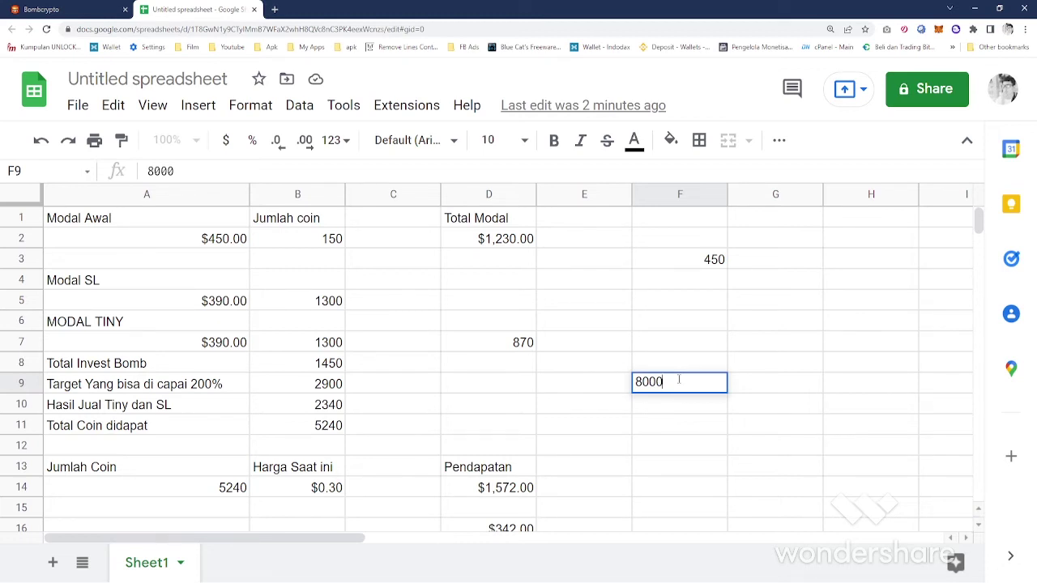
text(*0.3)
key(Return)
click(681, 384)
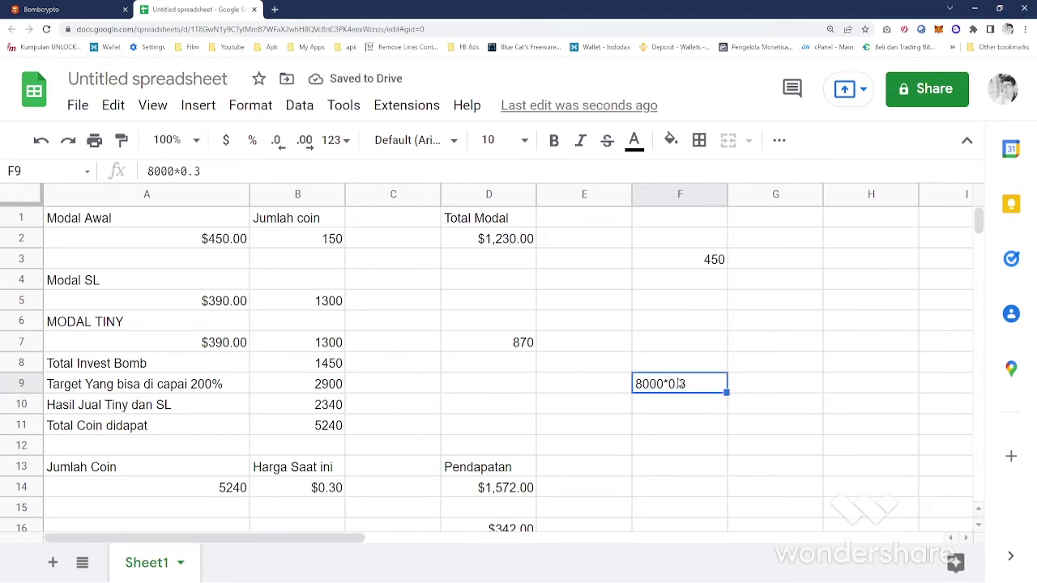
double_click(678, 384)
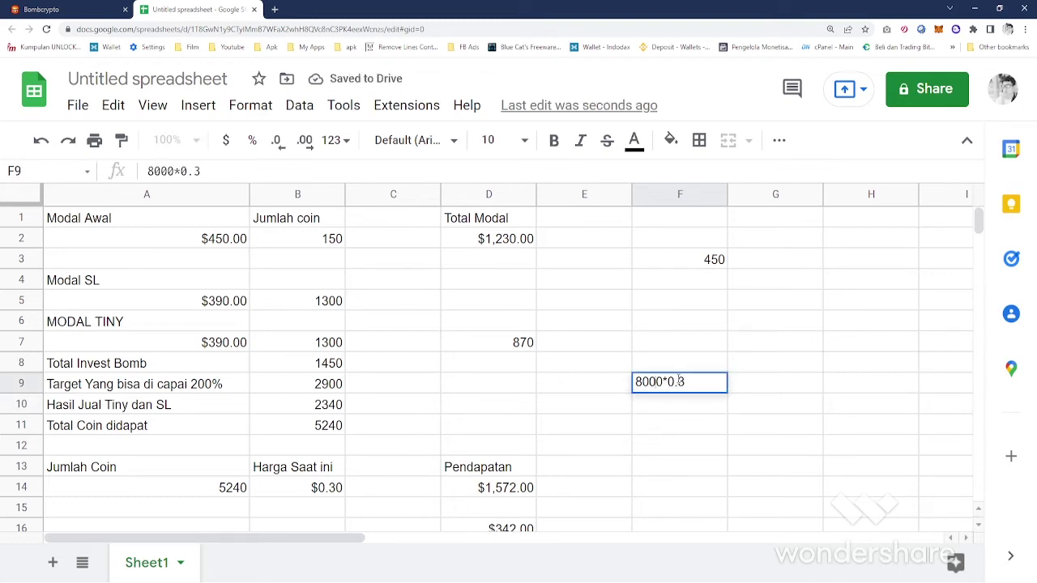
text(=)
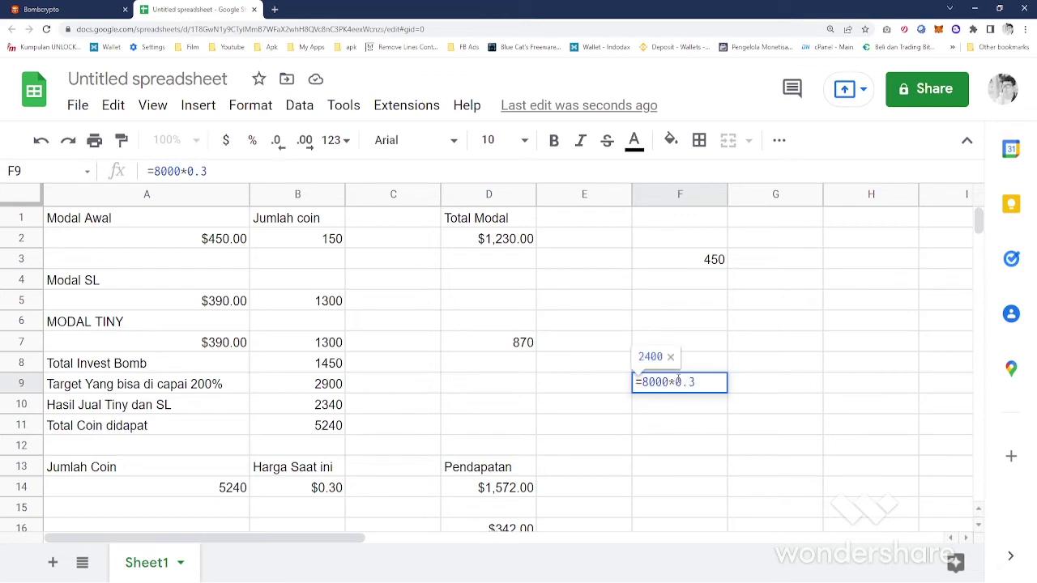
key(Return)
click(679, 384)
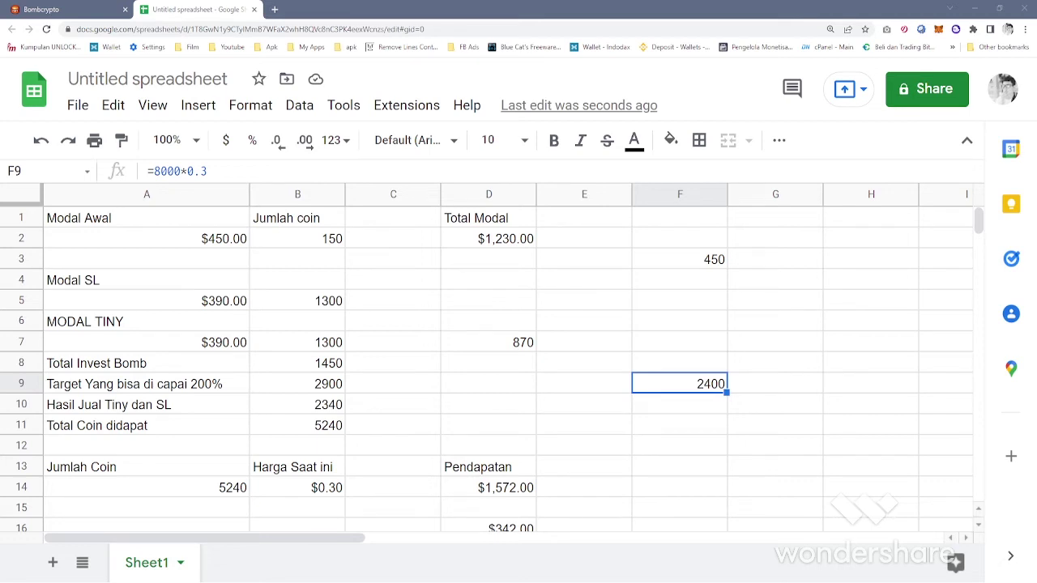
- Switch to the Bombcrypto game and view the Invested, Mined and ROI figures
scroll(503, 365, down, 2)
scroll(502, 365, up, 2)
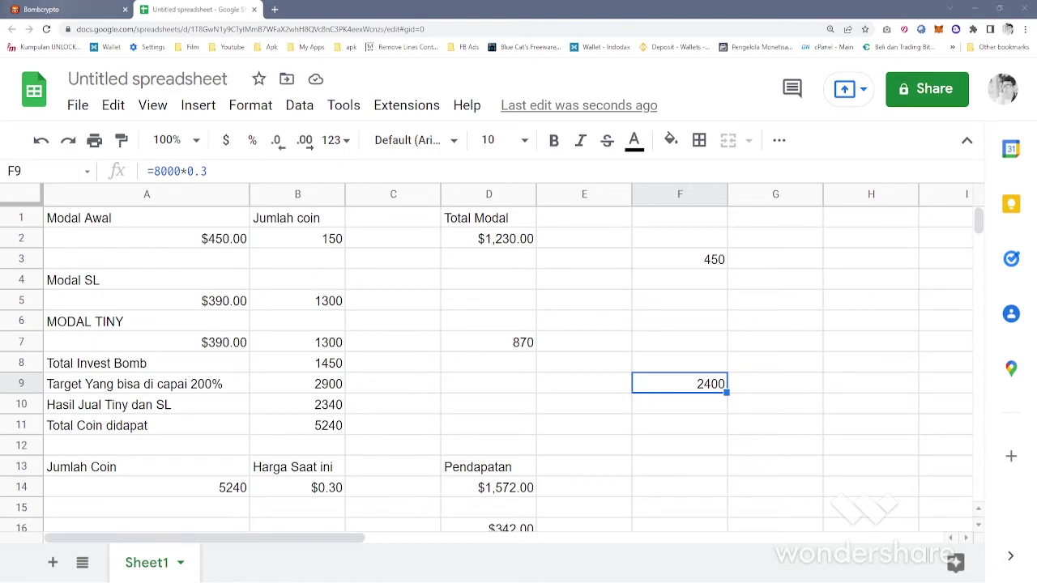
click(44, 9)
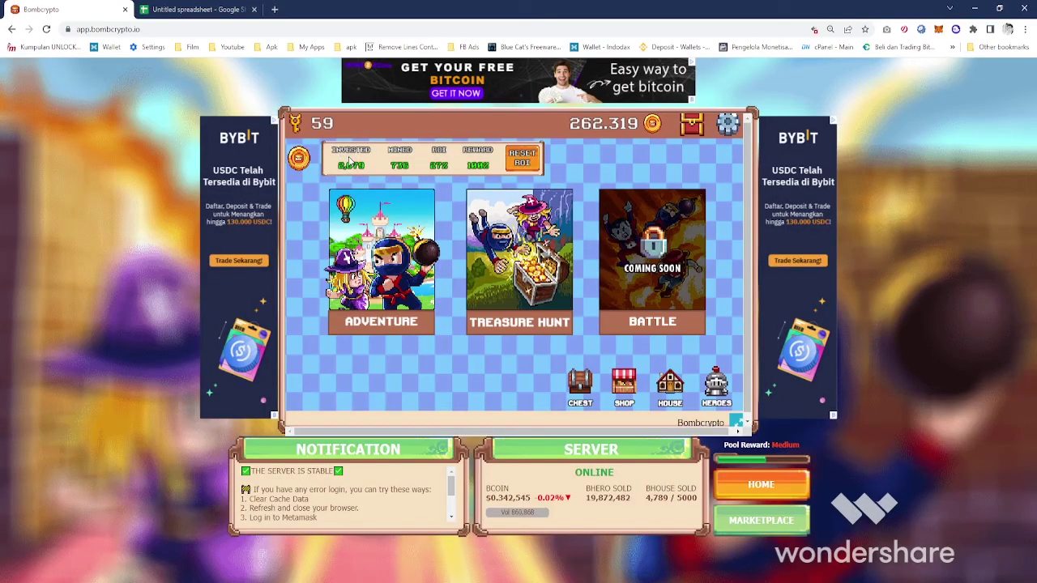